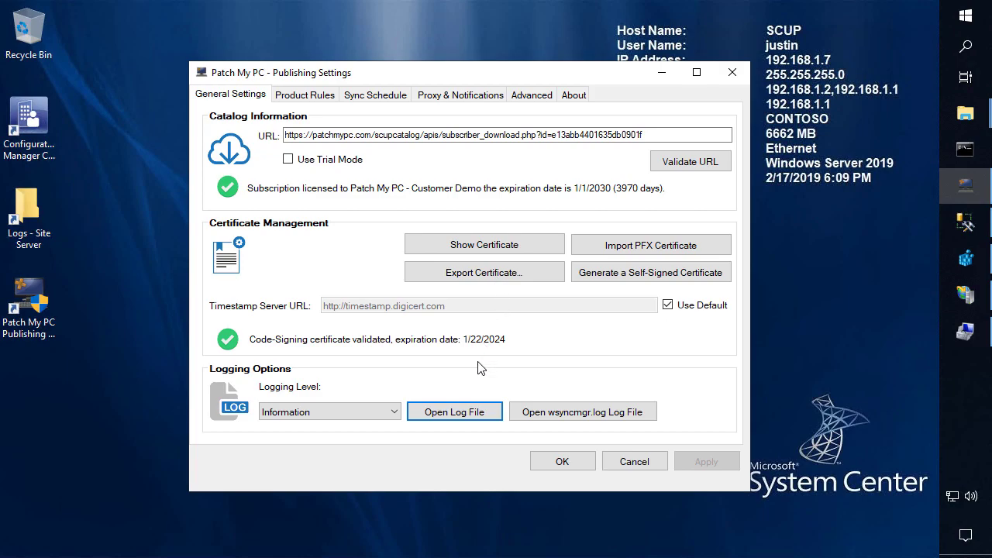
- Open PatchMyPC.log in CMTrace from the Publishing Service's Logging Options
click(455, 412)
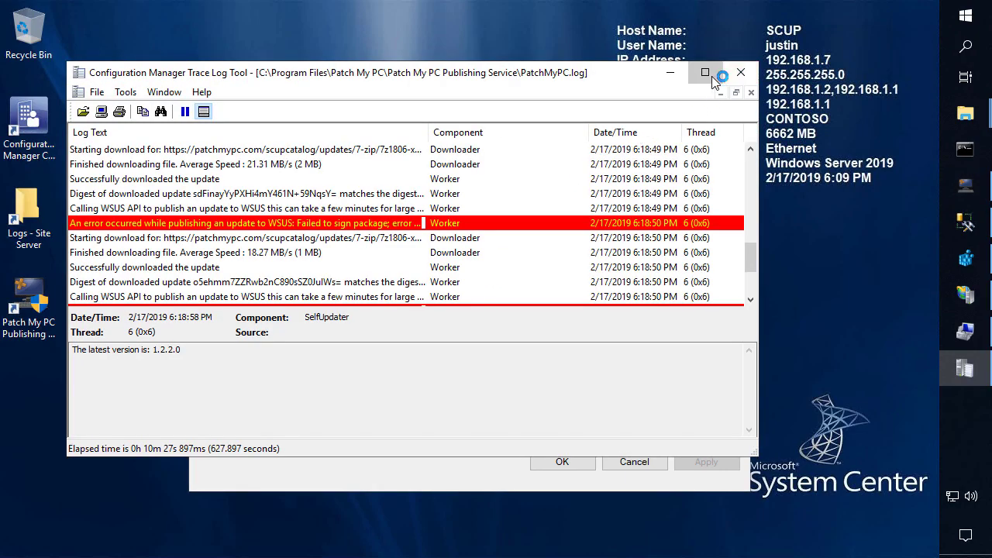
click(705, 72)
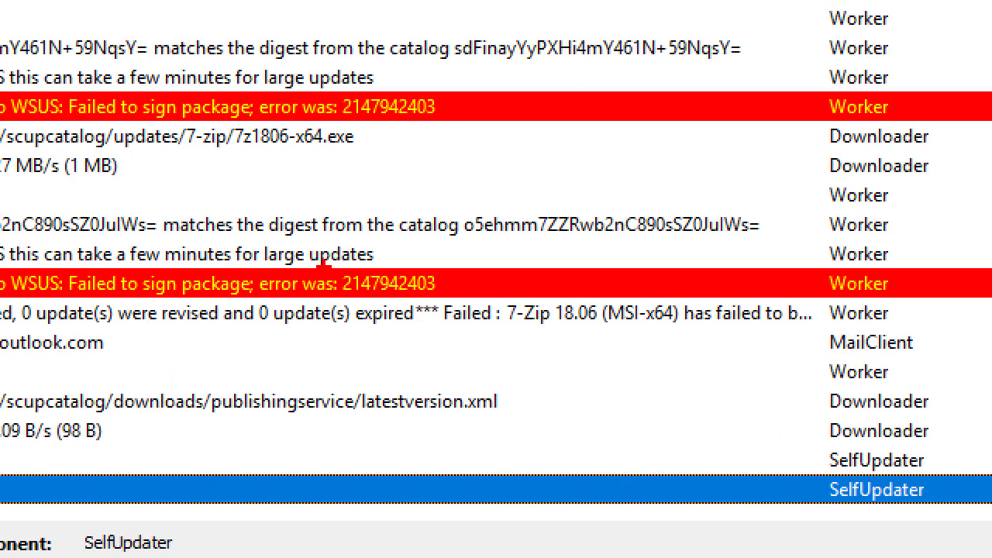
drag(336, 271, 475, 302)
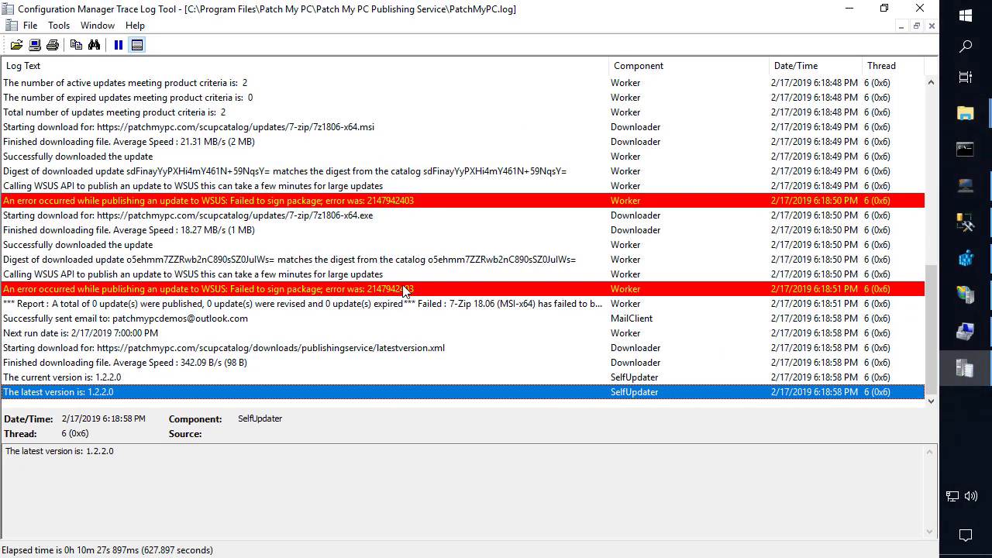
click(413, 286)
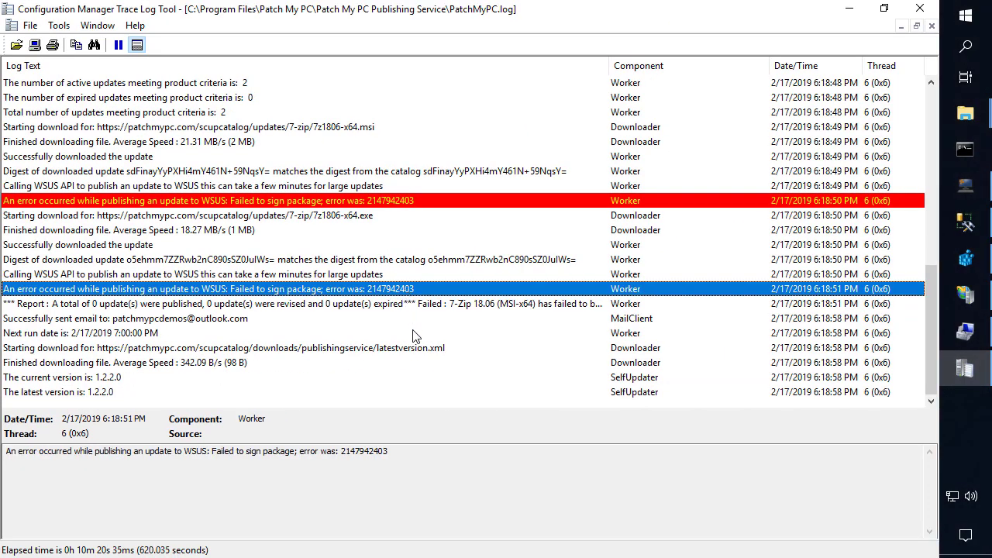
drag(393, 458, 350, 452)
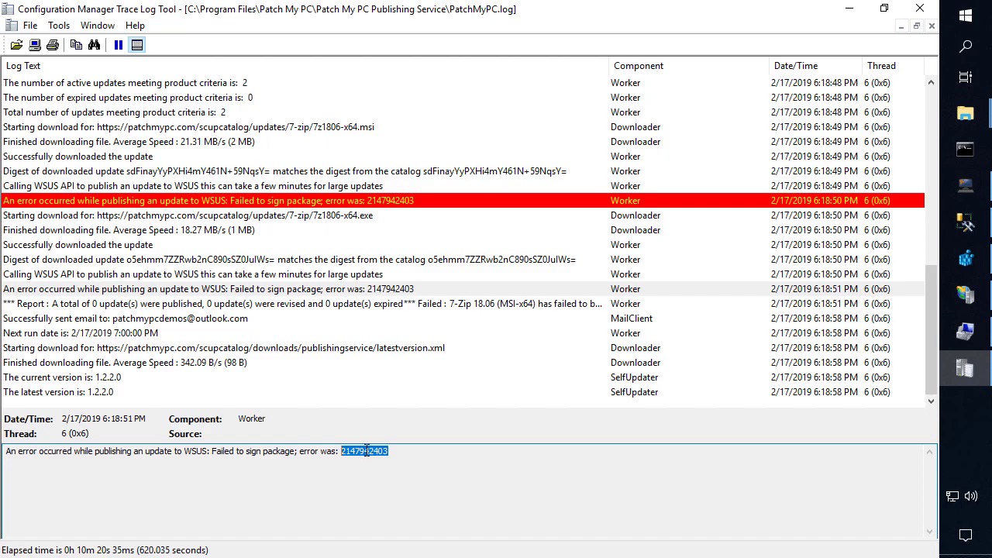
key(ctrl+l)
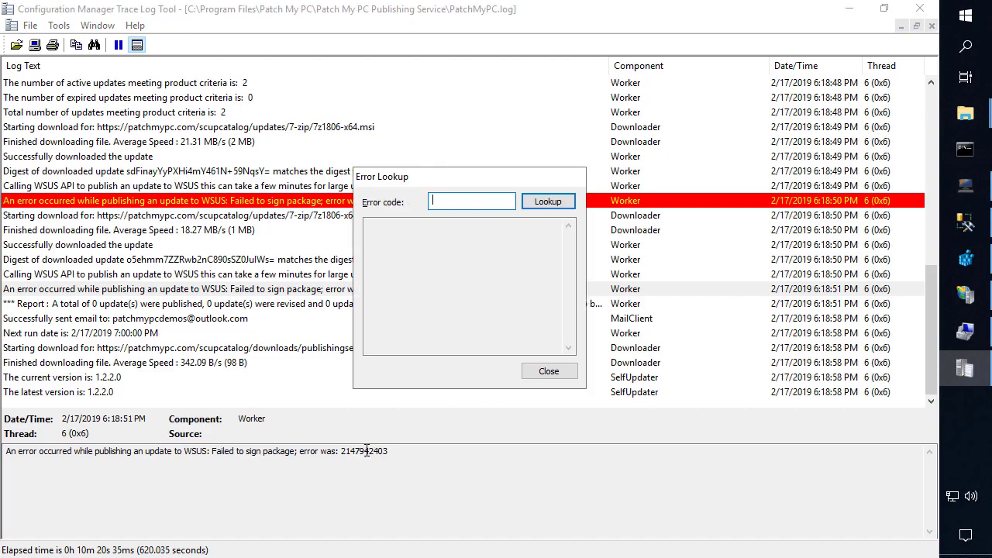
key(ctrl+v)
click(548, 203)
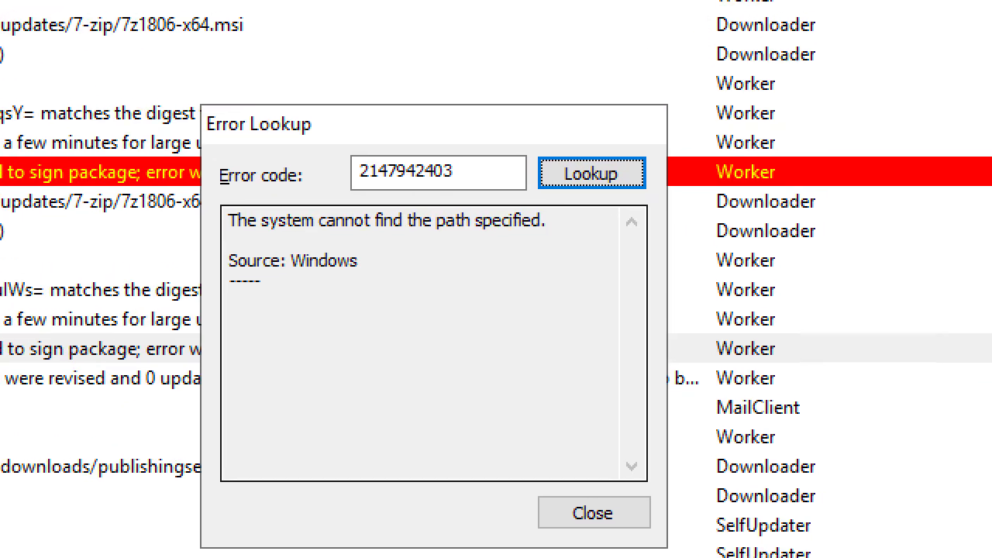
mouse_move(211, 197)
mouse_down()
mouse_move(570, 246)
mouse_move(579, 235)
mouse_move(571, 240)
mouse_up()
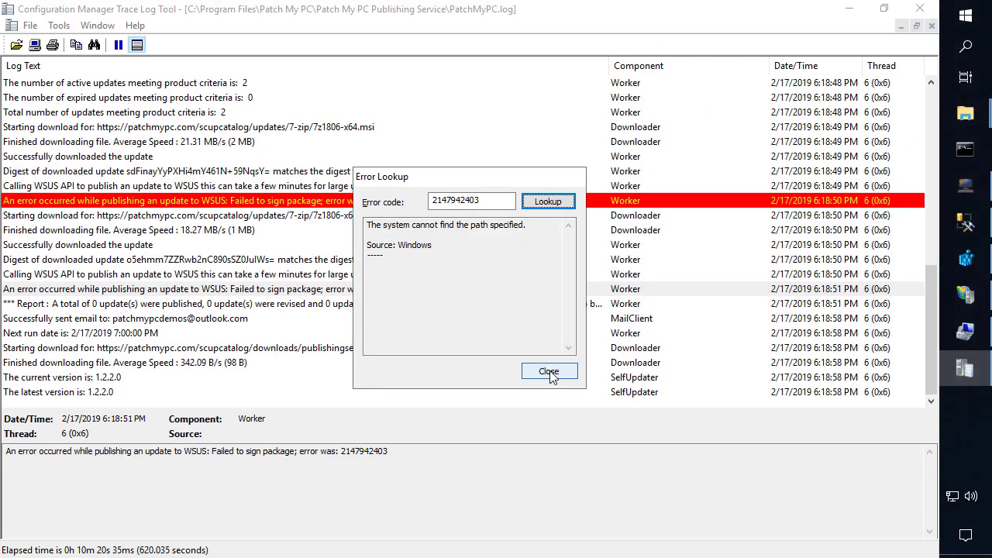
click(594, 513)
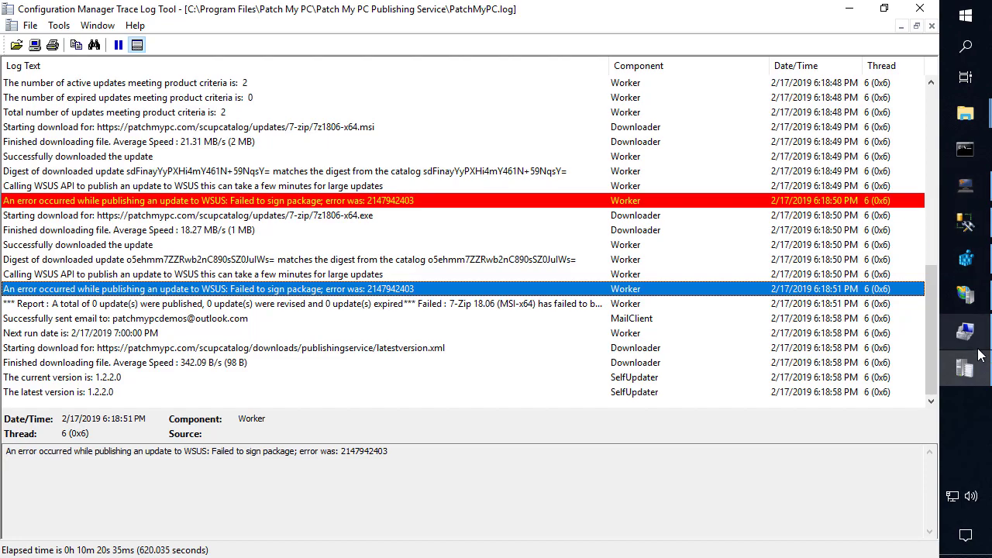
- Show the WSUS Server\Setup registry key and highlight ContentDir reading J:\WSUS
click(966, 258)
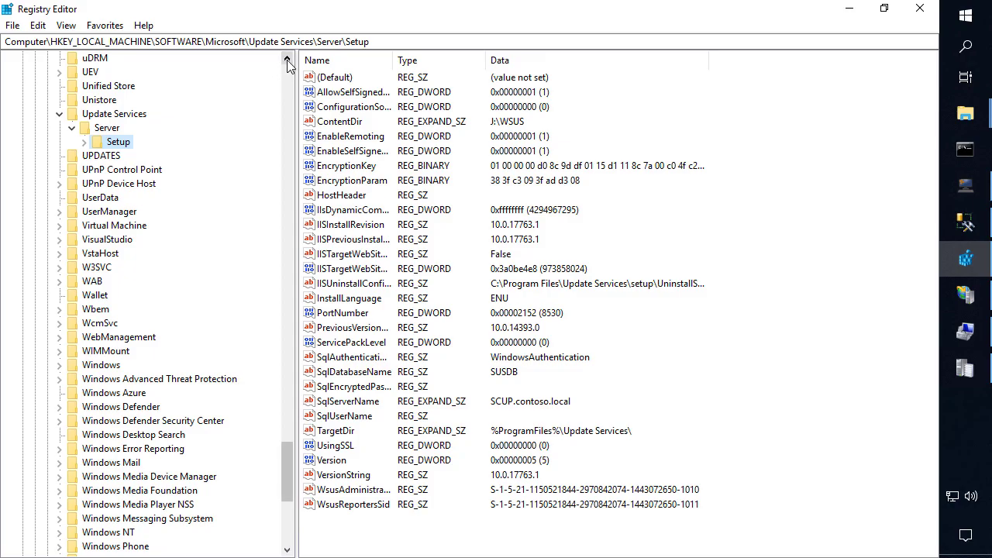
click(348, 126)
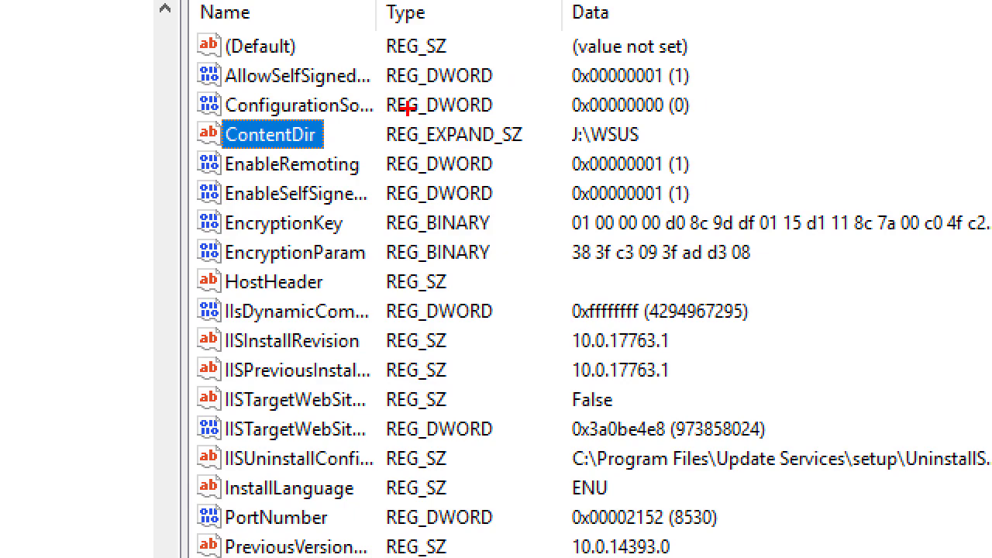
mouse_move(186, 111)
mouse_down()
mouse_move(351, 137)
mouse_move(677, 156)
mouse_up()
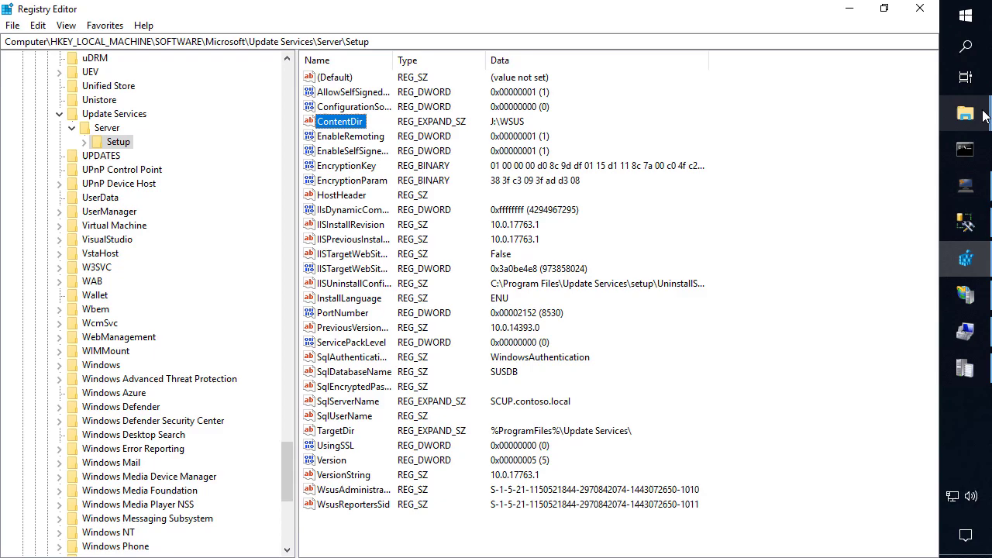
- Open J:\WSUS in File Explorer to show its UpdateServicesPackages and WsusContent subfolders
mouse_move(982, 114)
click(888, 77)
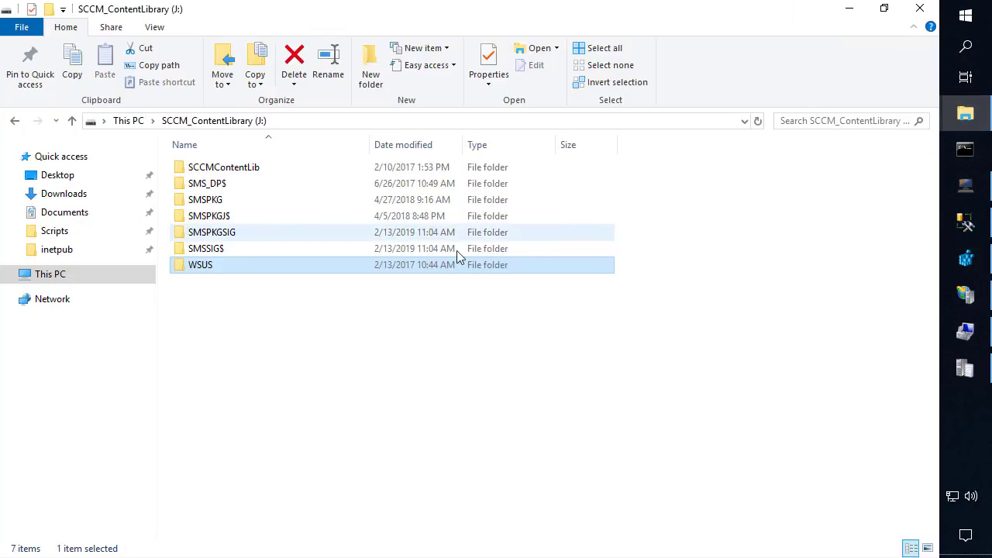
double_click(211, 266)
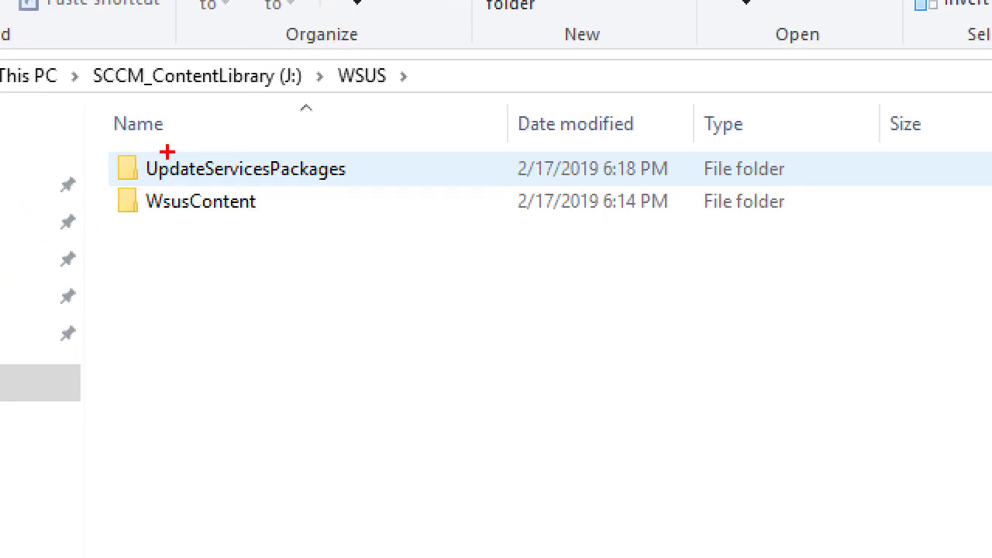
drag(314, 186, 389, 222)
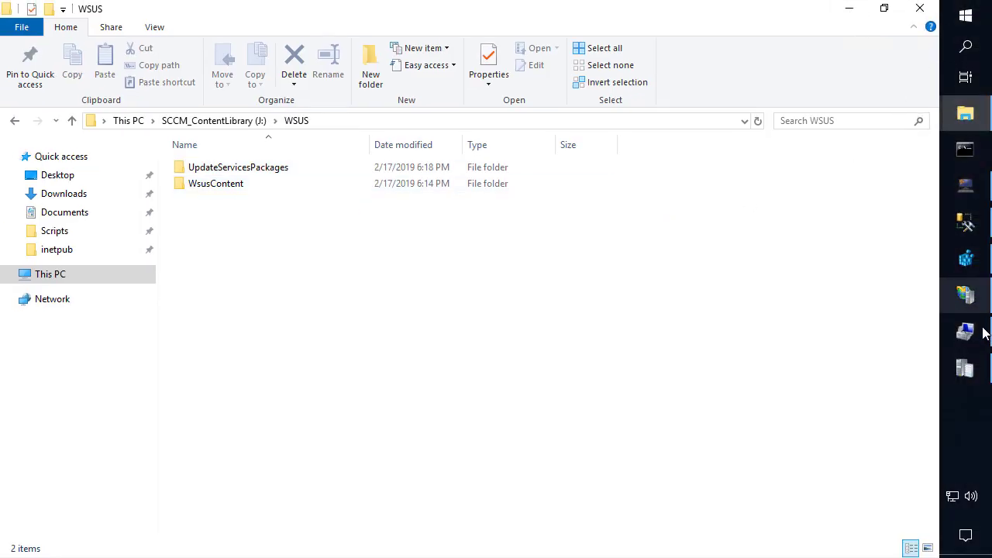
click(966, 331)
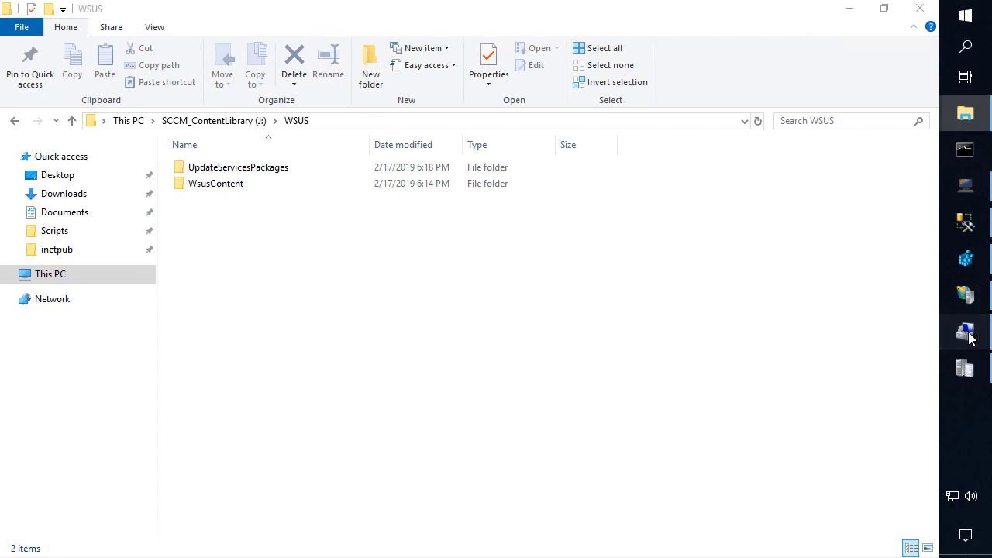
- Select the UpdateServicesPackages share and highlight both WSUS shares under J:\WSUS
click(286, 413)
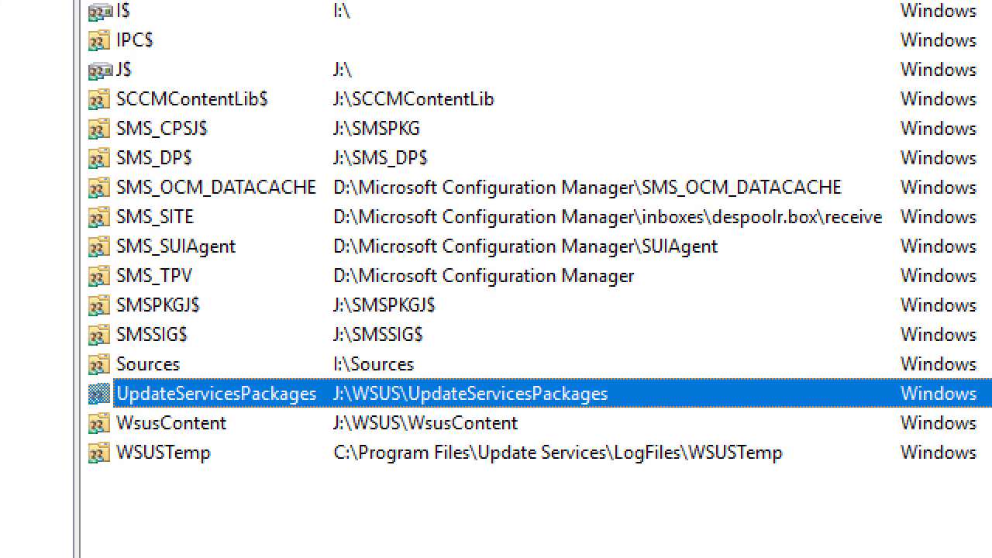
mouse_move(83, 375)
mouse_down()
mouse_move(645, 414)
mouse_move(659, 442)
mouse_up()
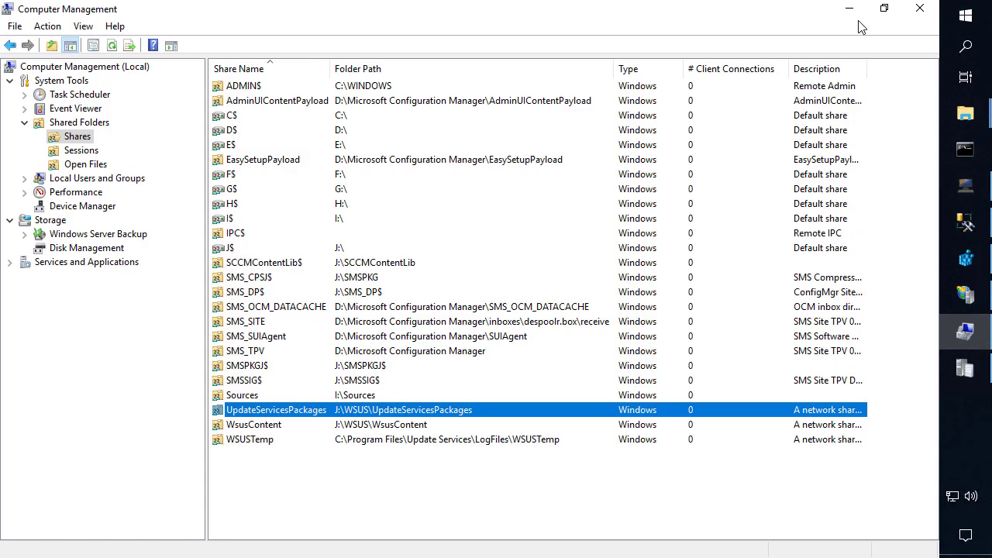
- Minimize the other windows and bring the Update Services LogFiles folder to the front
click(856, 11)
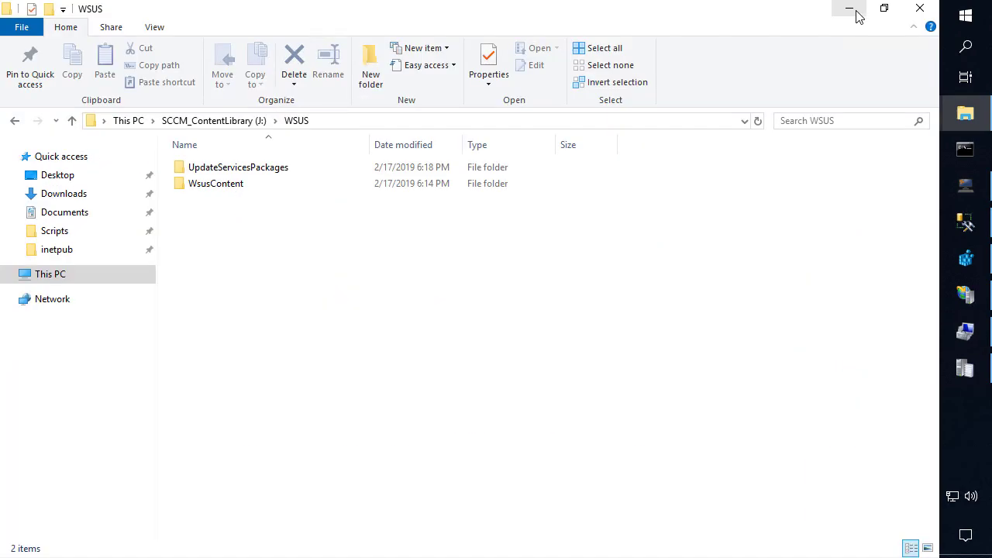
click(853, 15)
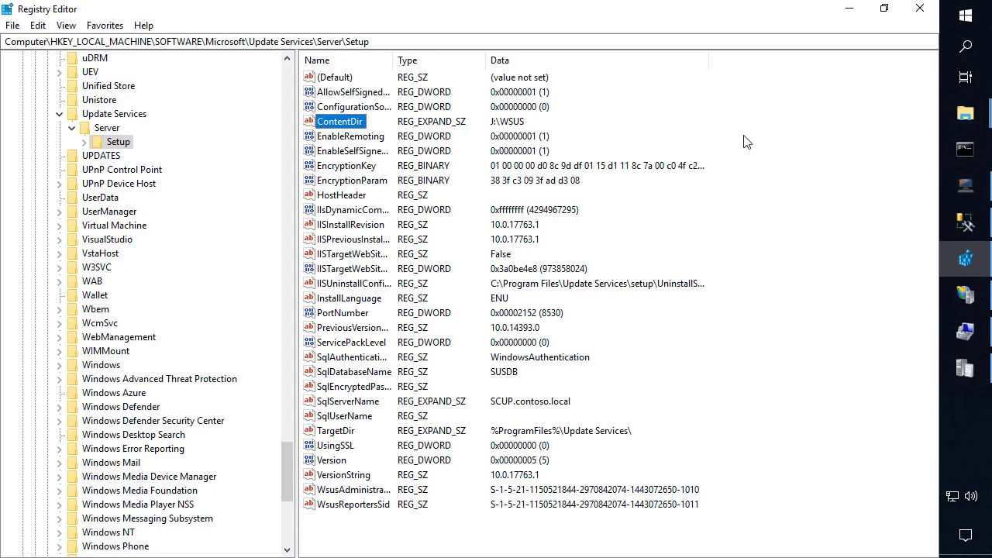
click(850, 10)
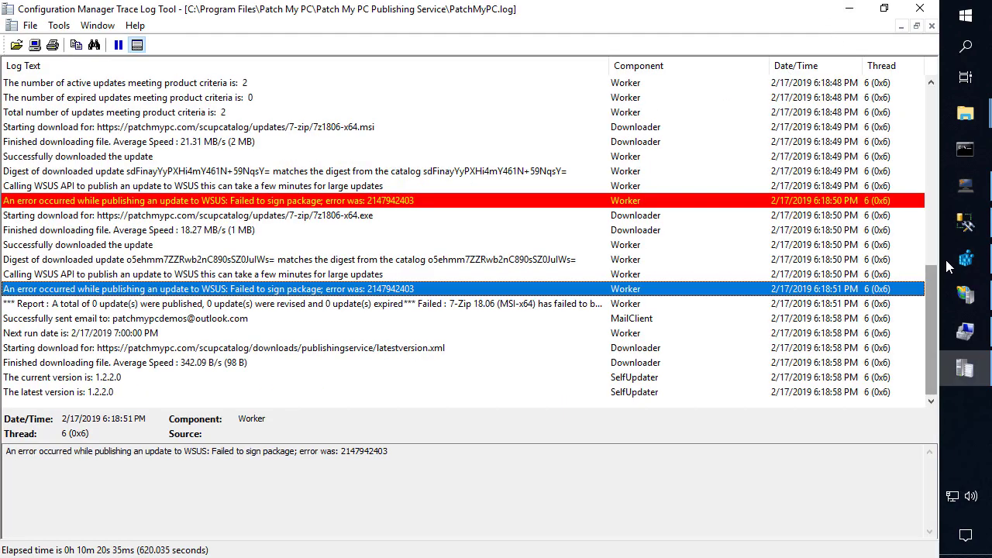
click(965, 186)
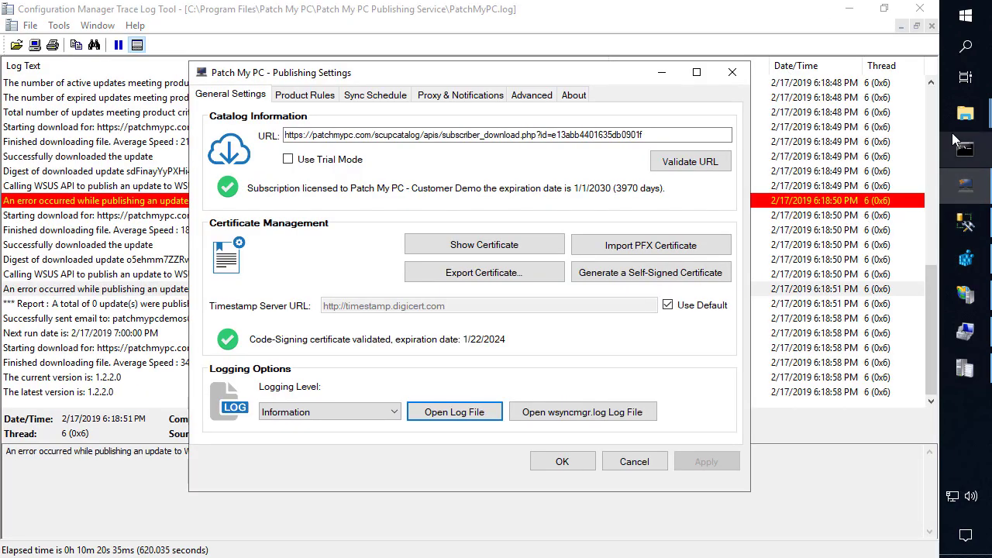
mouse_move(966, 114)
click(889, 178)
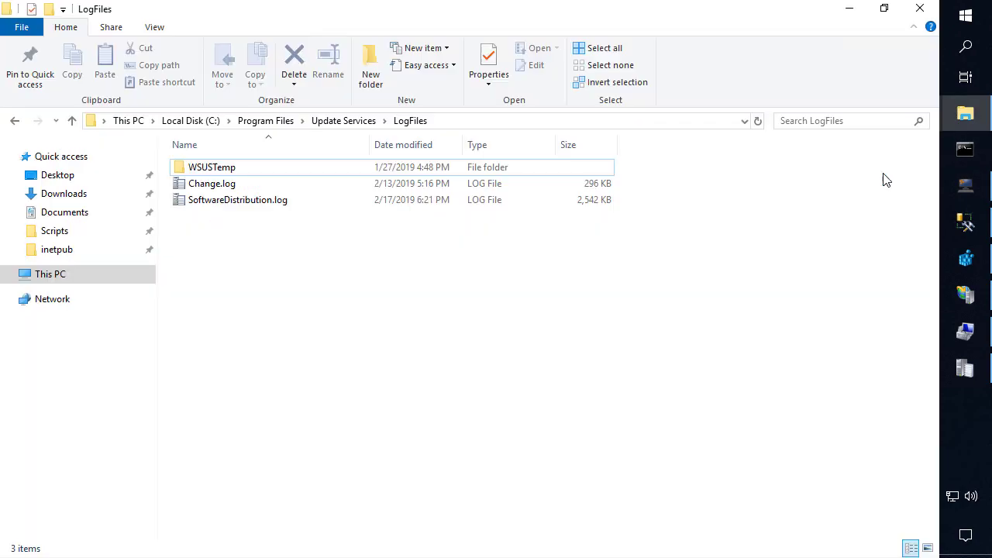
click(507, 120)
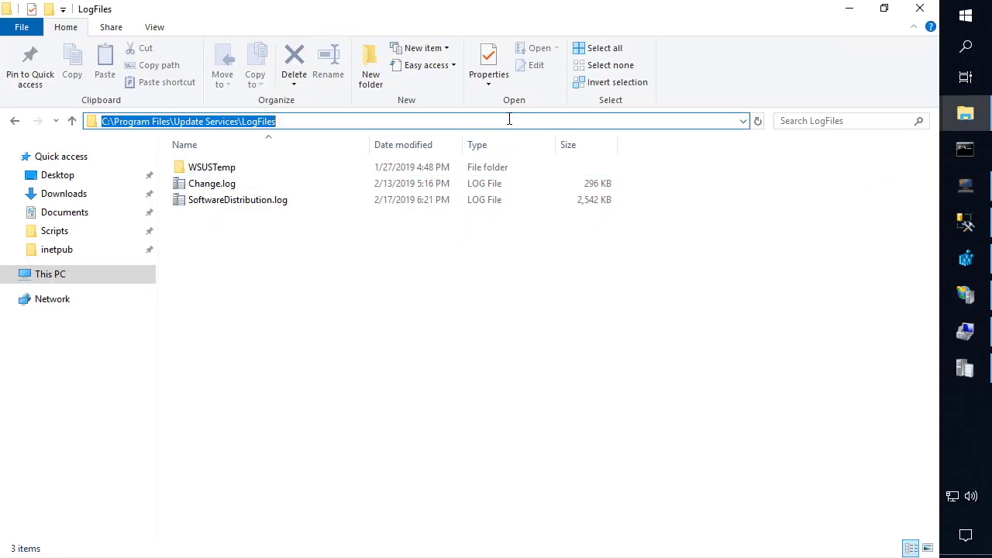
- Rename SoftwareDistribution.log to SoftwareDistribution.log.old, approving the administrator prompt
click(281, 210)
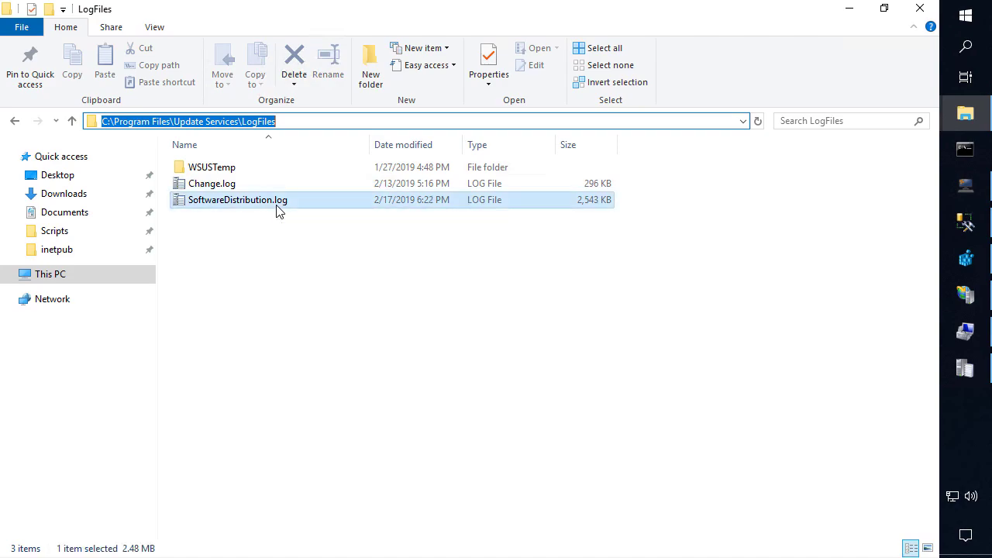
click(284, 204)
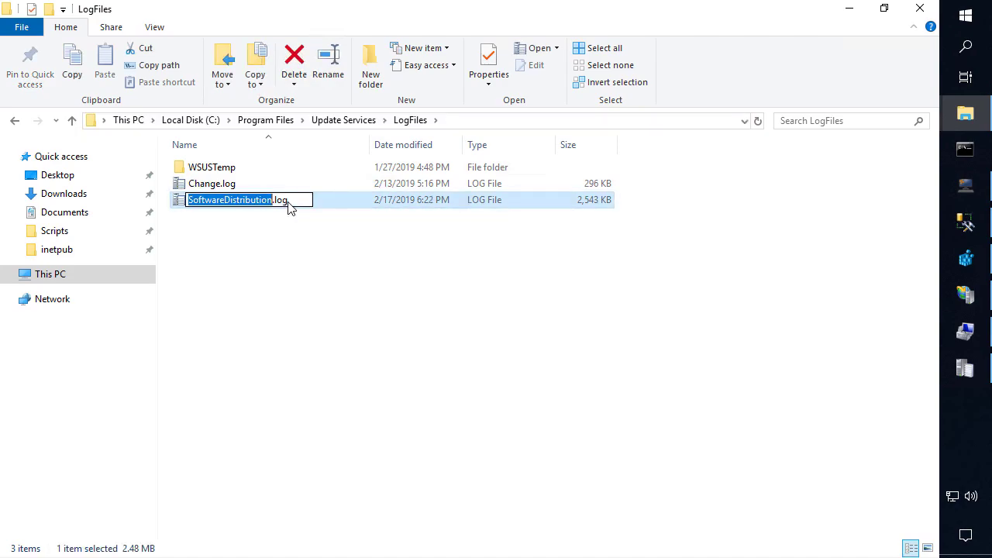
click(293, 204)
text(.old)
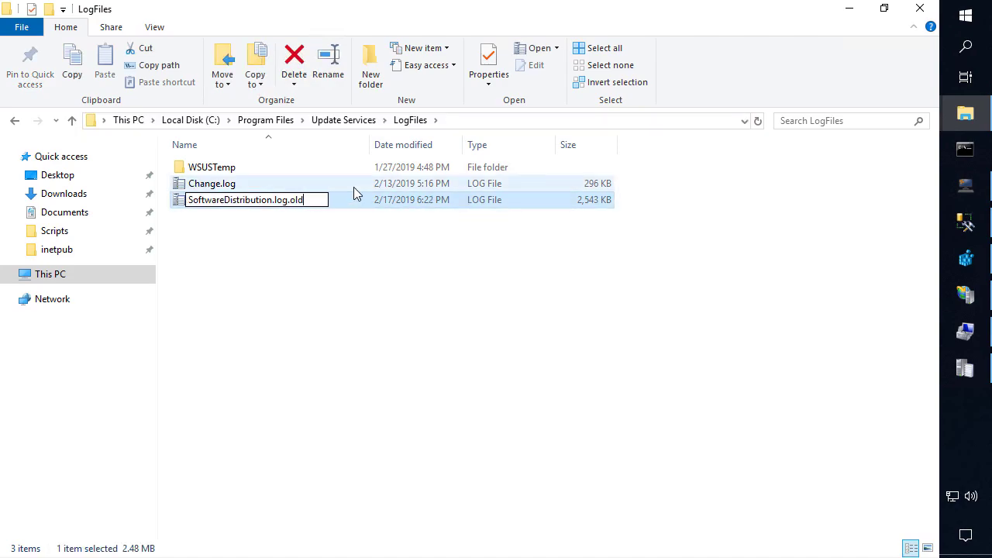
key(Return)
key(Return)
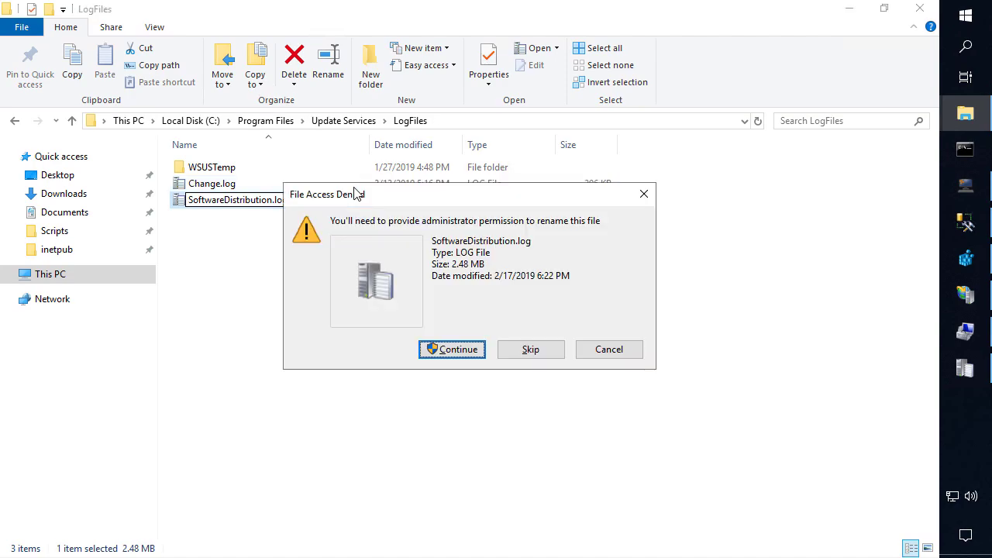
click(447, 347)
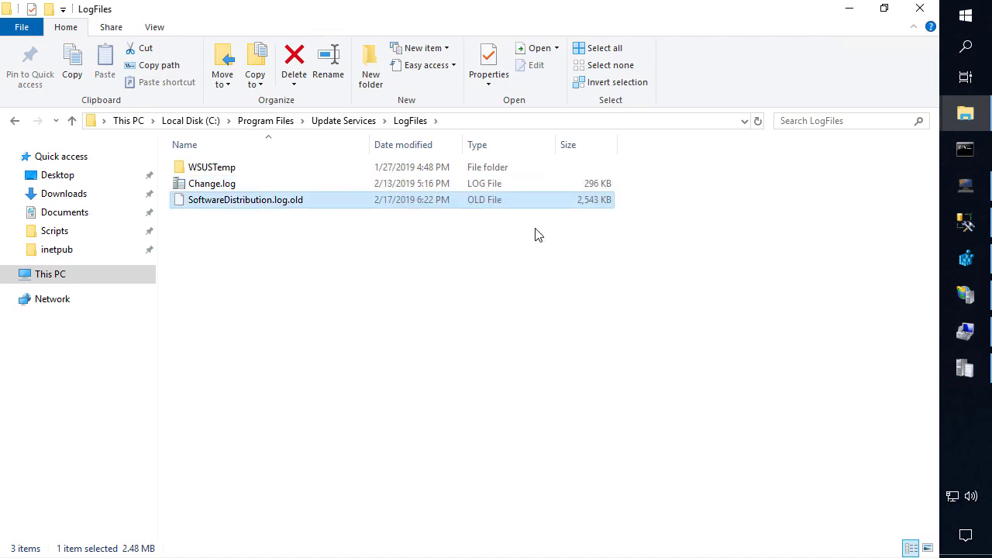
- Run an immediate sync from the Sync Schedule settings and confirm it started
click(967, 194)
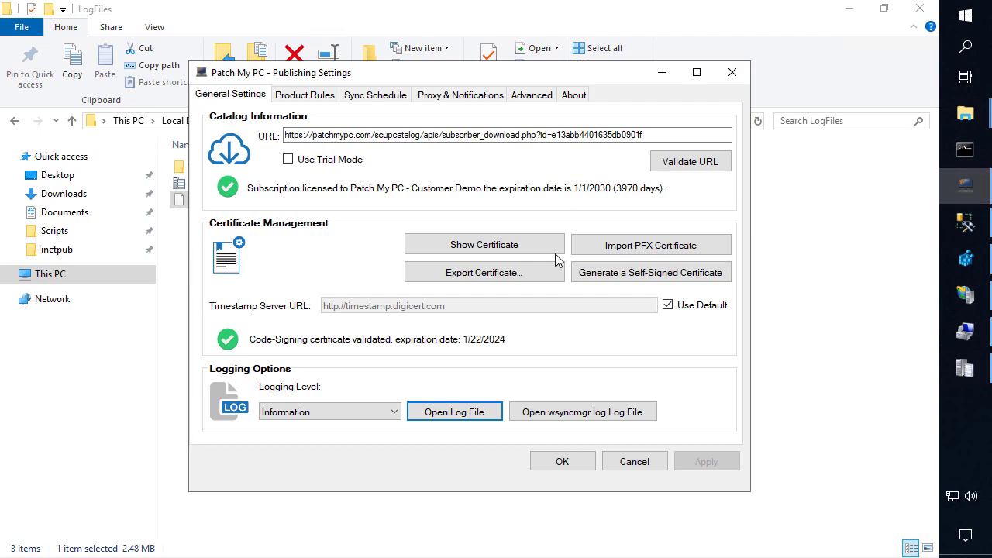
click(380, 97)
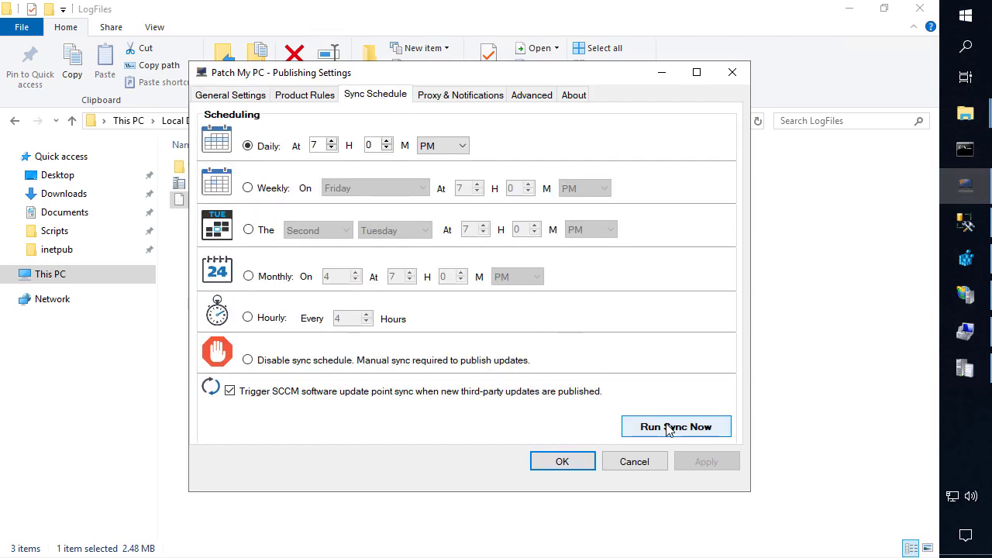
click(664, 427)
click(599, 340)
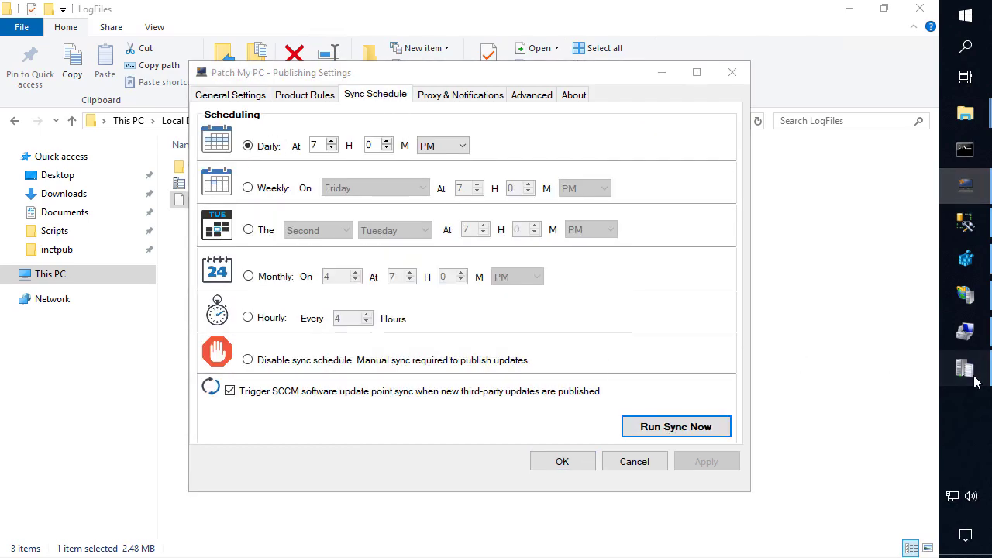
- Check PatchMyPC.log in CMTrace, then select the newly created SoftwareDistribution.log in LogFiles
click(966, 368)
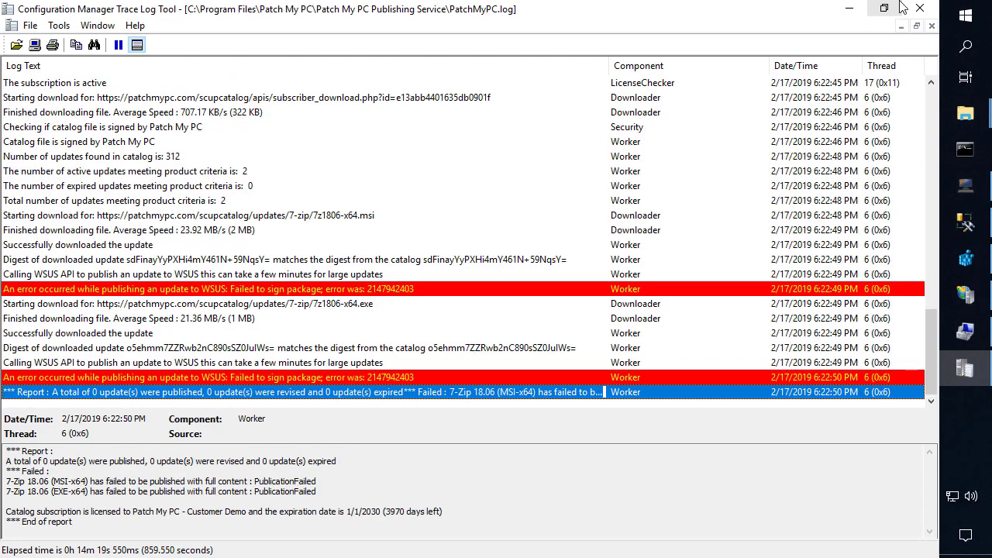
click(850, 9)
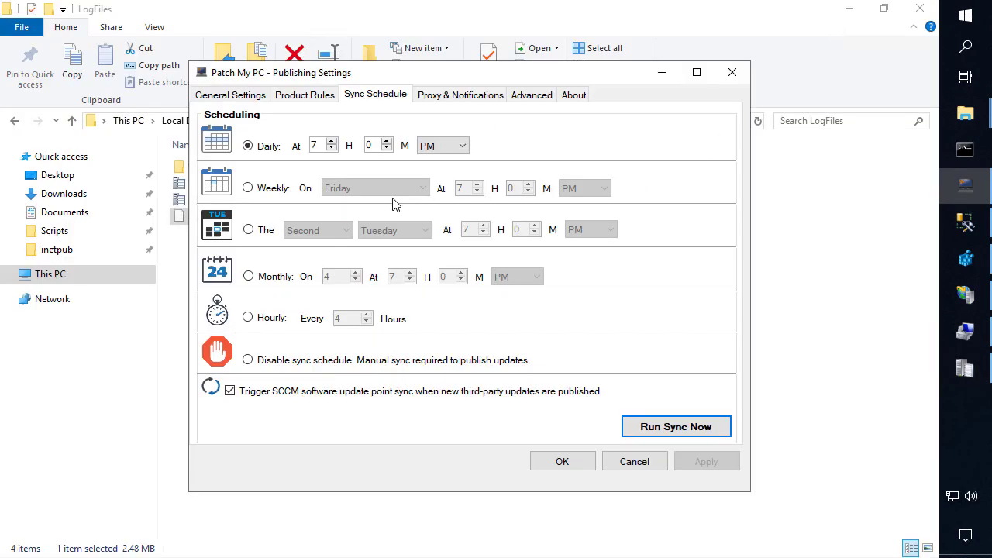
click(186, 269)
click(219, 205)
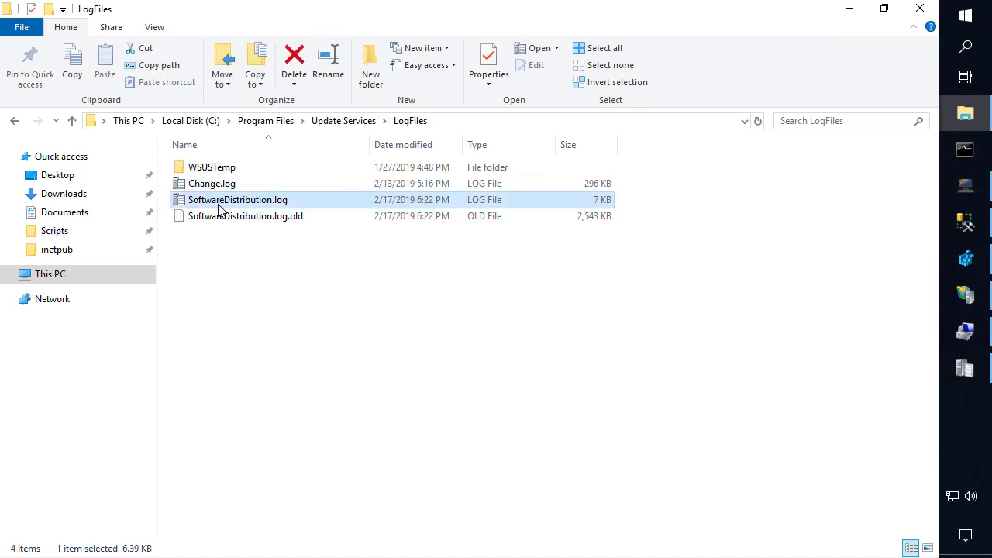
- Open the new SoftwareDistribution.log in CMTrace and inspect the SignPackageCab error at D:\WSUS\UpdateServicesPackages
double_click(219, 208)
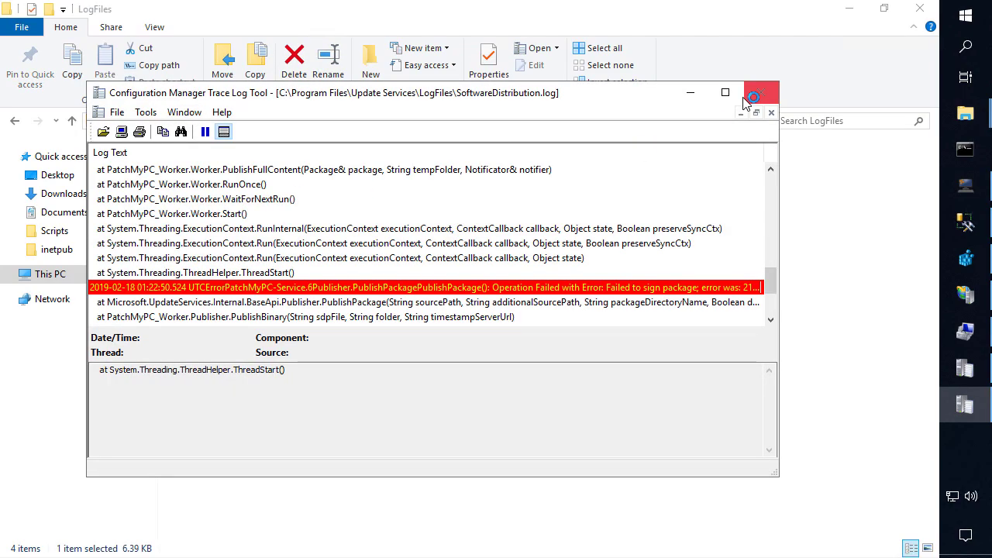
click(733, 93)
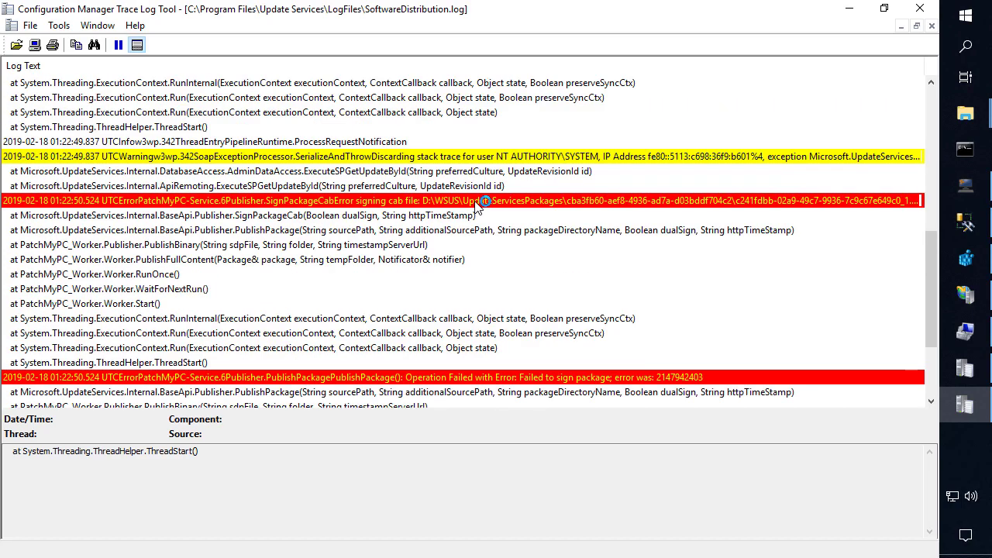
scroll(485, 205, up, 3)
click(428, 202)
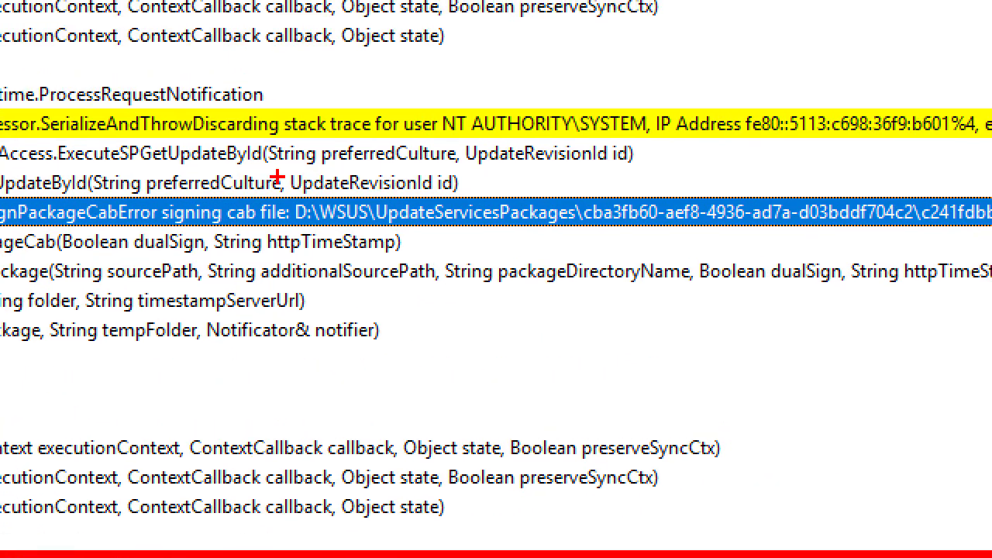
mouse_move(279, 183)
mouse_down()
mouse_move(499, 231)
mouse_move(584, 236)
mouse_up()
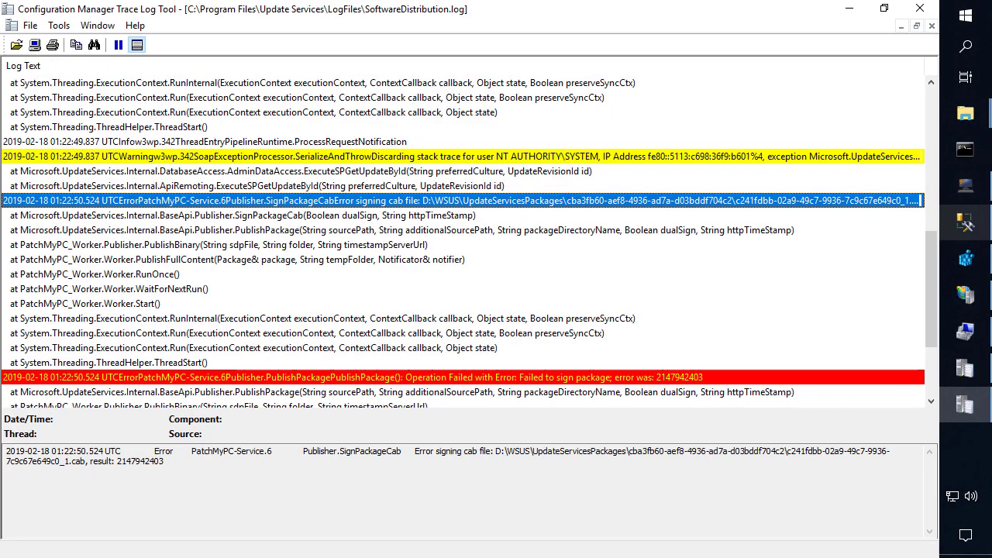
click(966, 295)
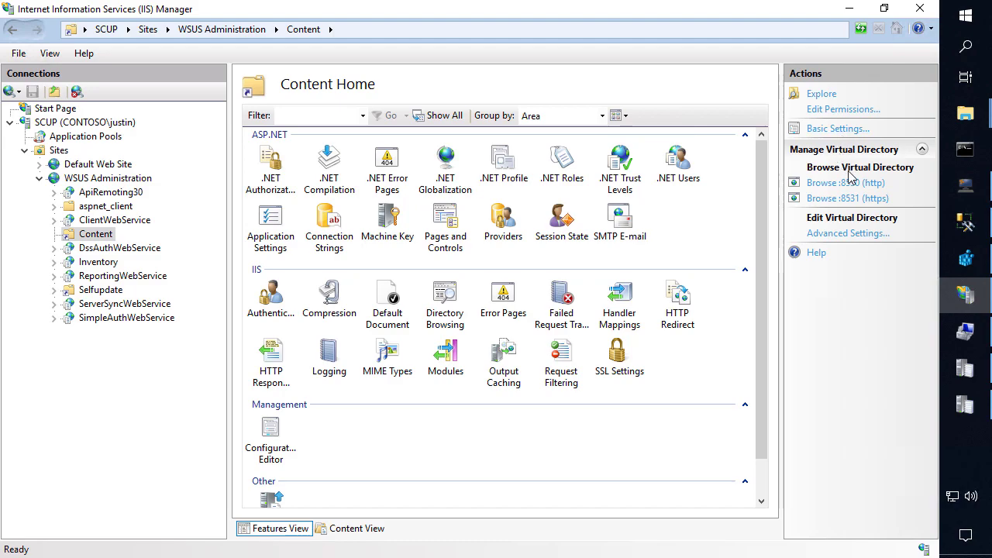
- Check the Content directory's Basic Settings show J:\WSUS\WsusContent\, cancel, and minimize IIS Manager
click(835, 132)
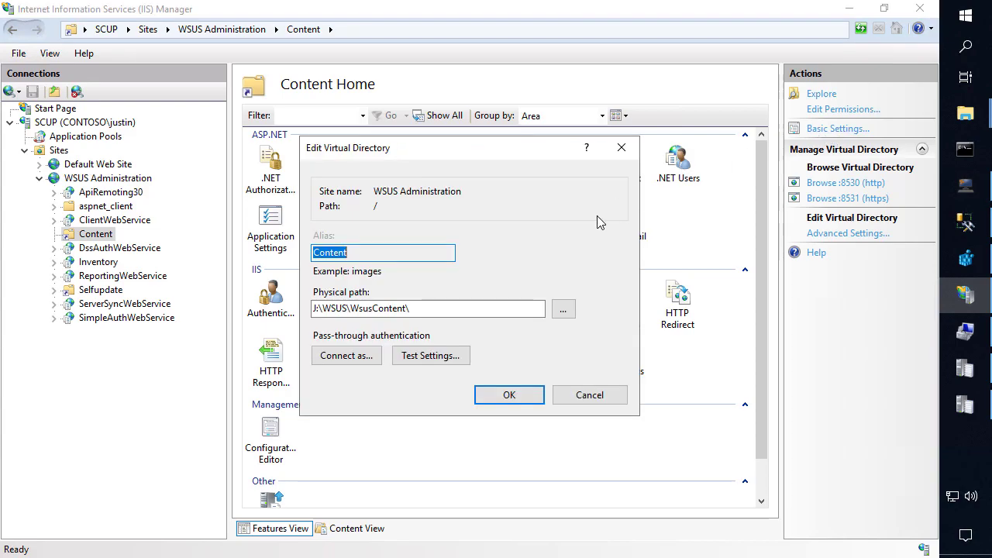
key(Tab)
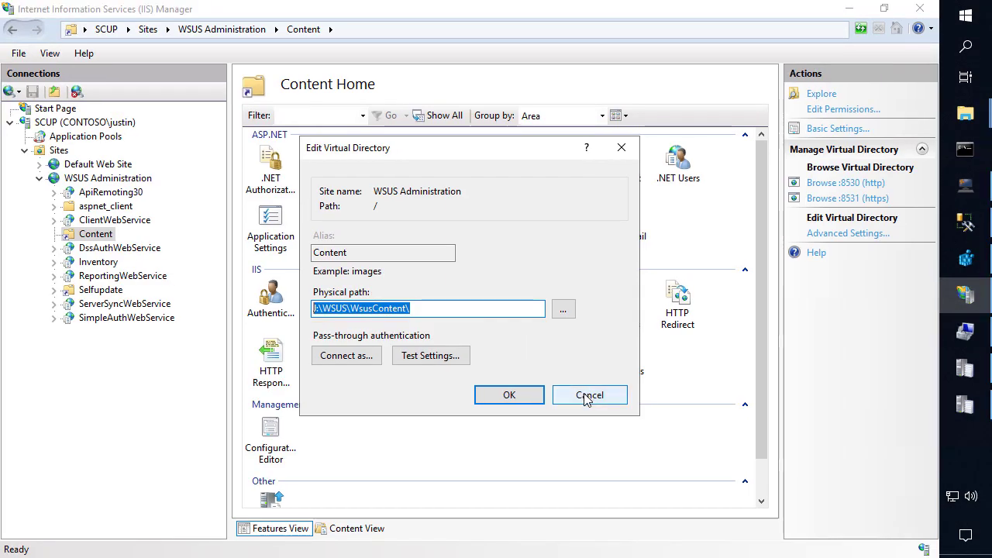
click(591, 397)
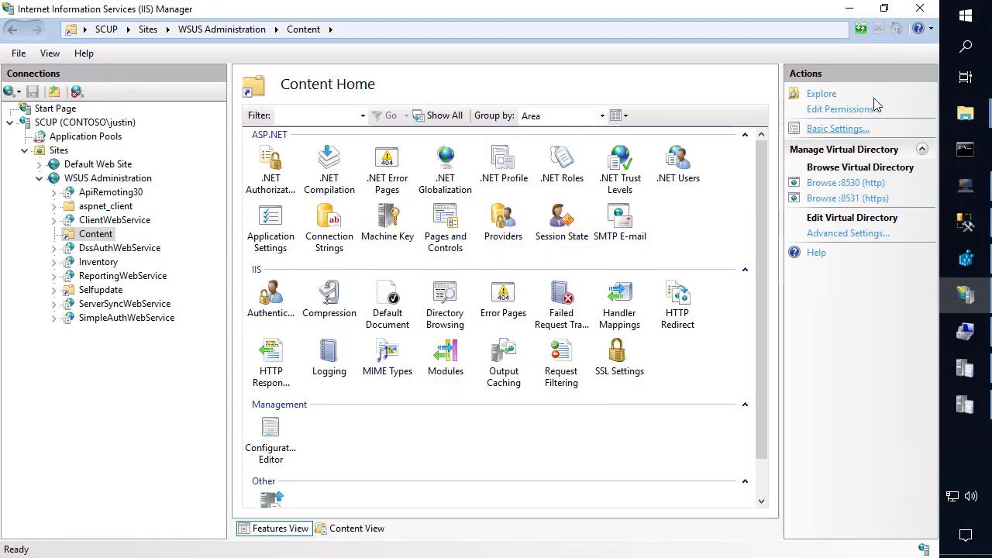
click(849, 9)
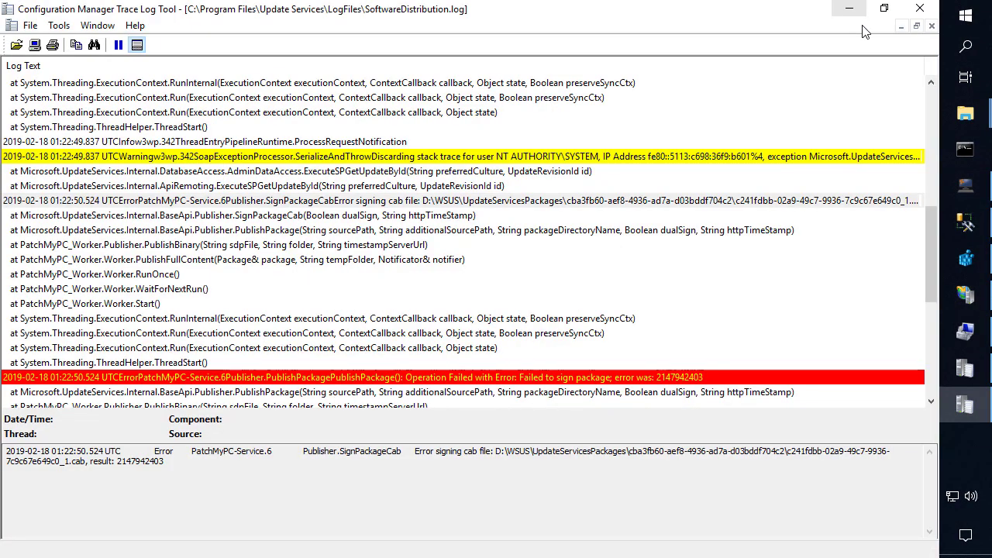
- Query tbConfigurationB in SUSDB and read LocalContentCacheLocation as D:\WSUS\WsusContent
click(965, 224)
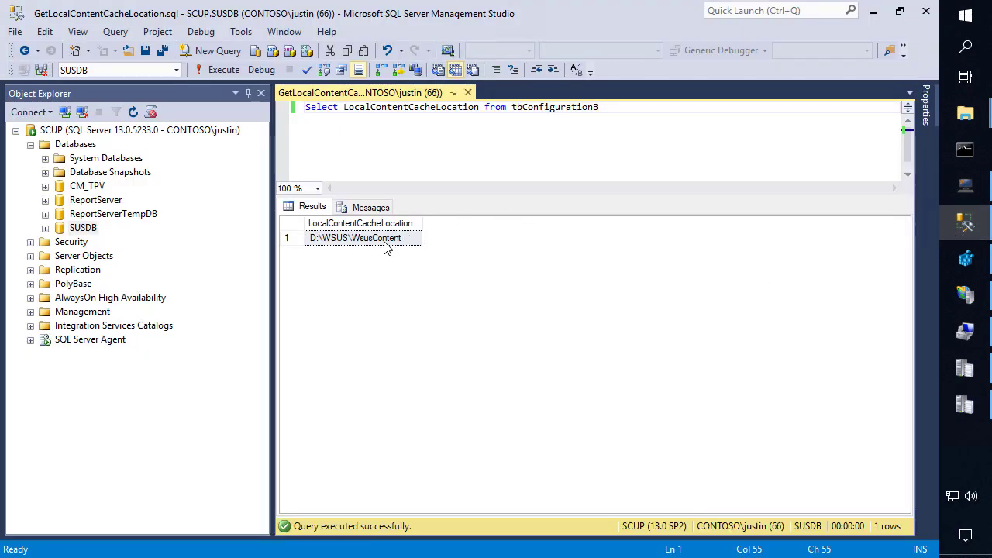
right_click(82, 232)
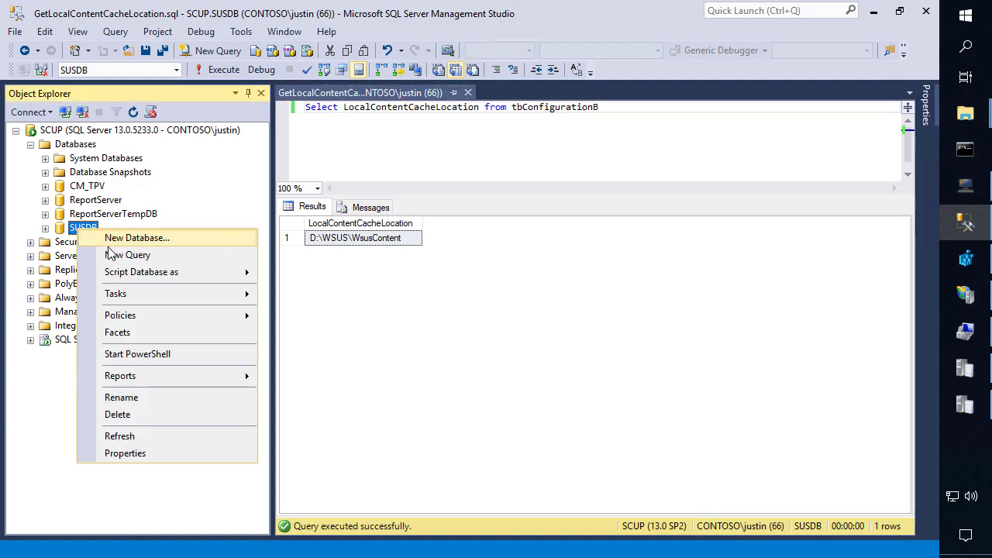
click(426, 150)
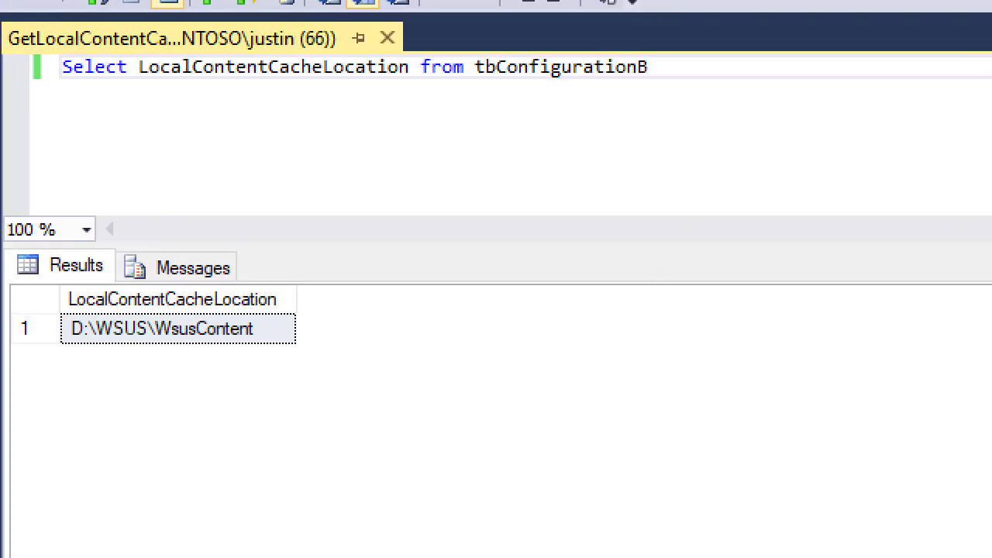
mouse_move(38, 48)
mouse_down()
mouse_move(471, 96)
mouse_move(682, 92)
mouse_up()
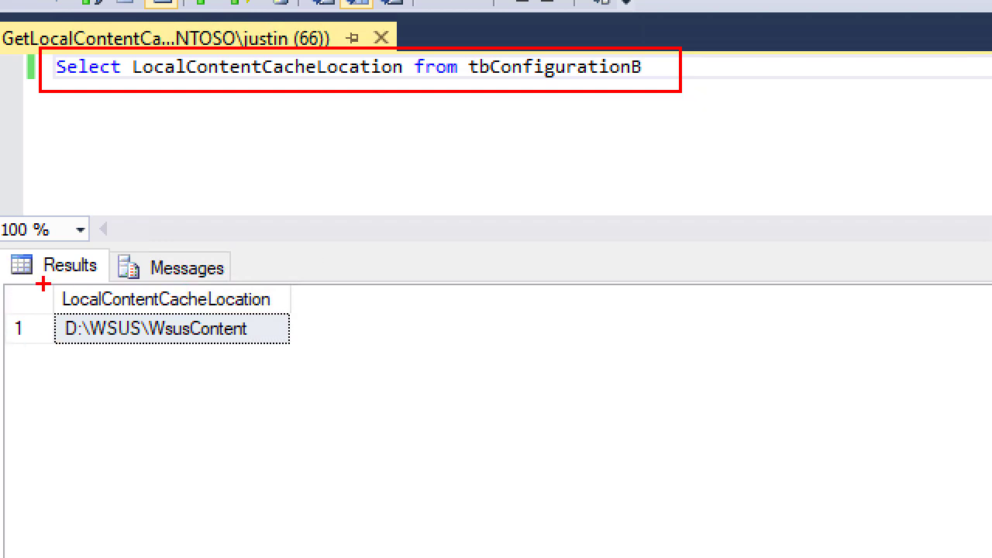
drag(43, 284, 329, 357)
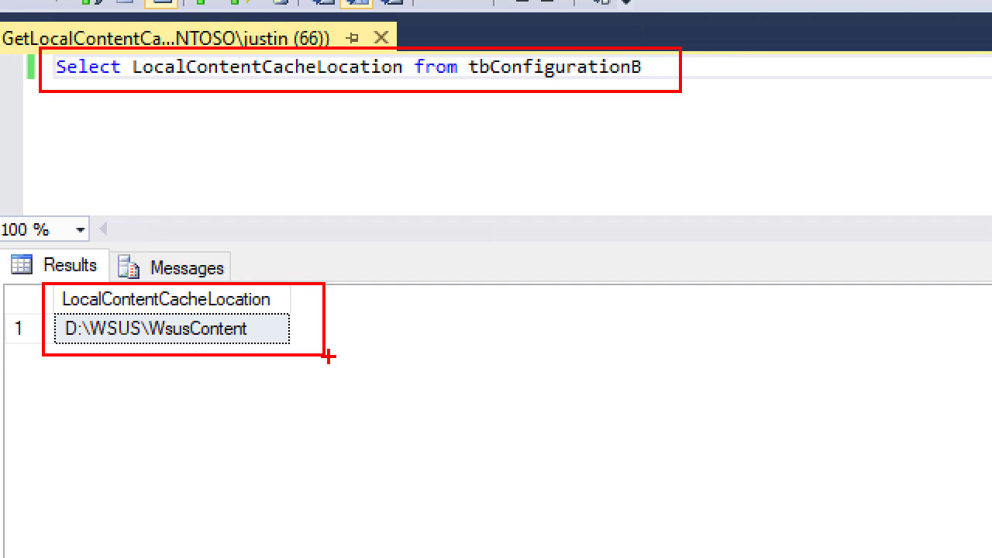
key(Escape)
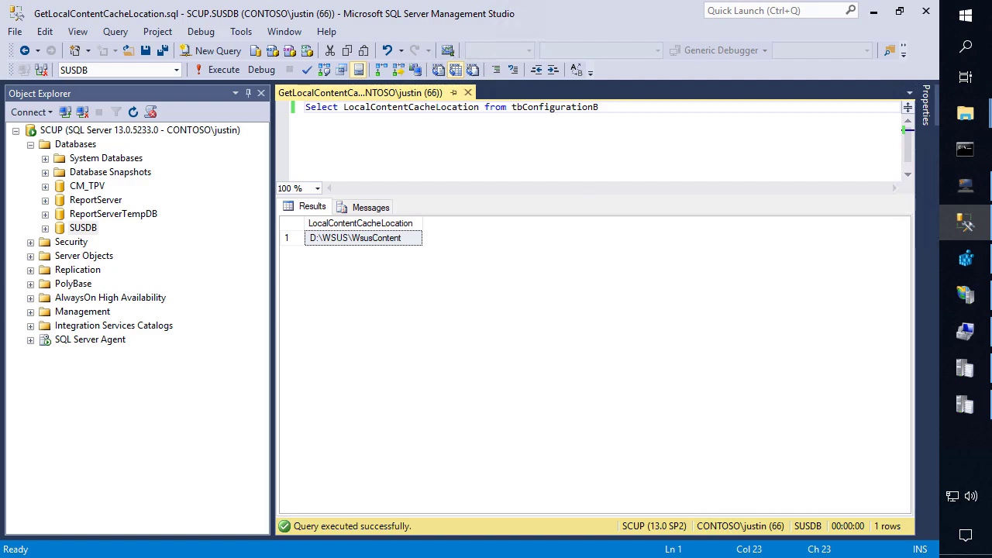
click(442, 431)
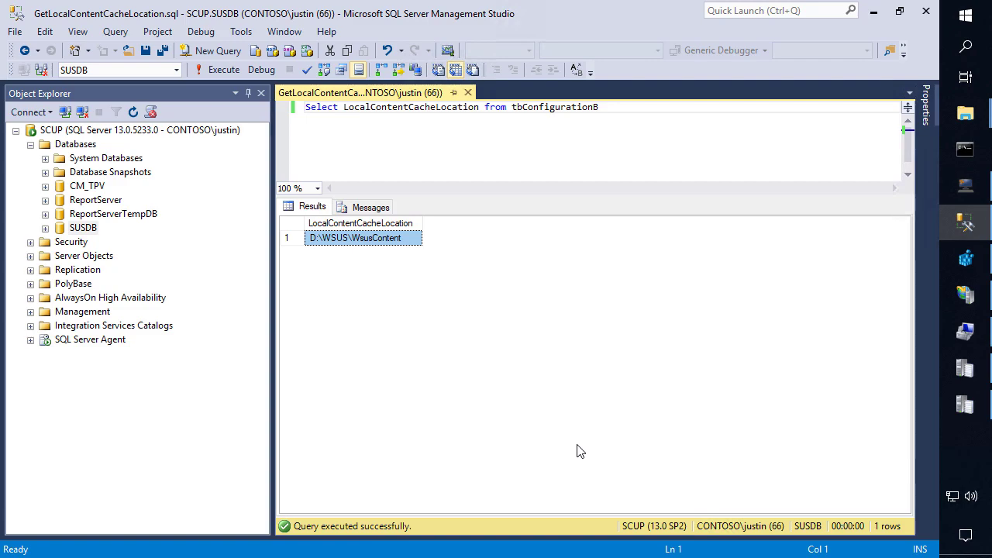
click(965, 113)
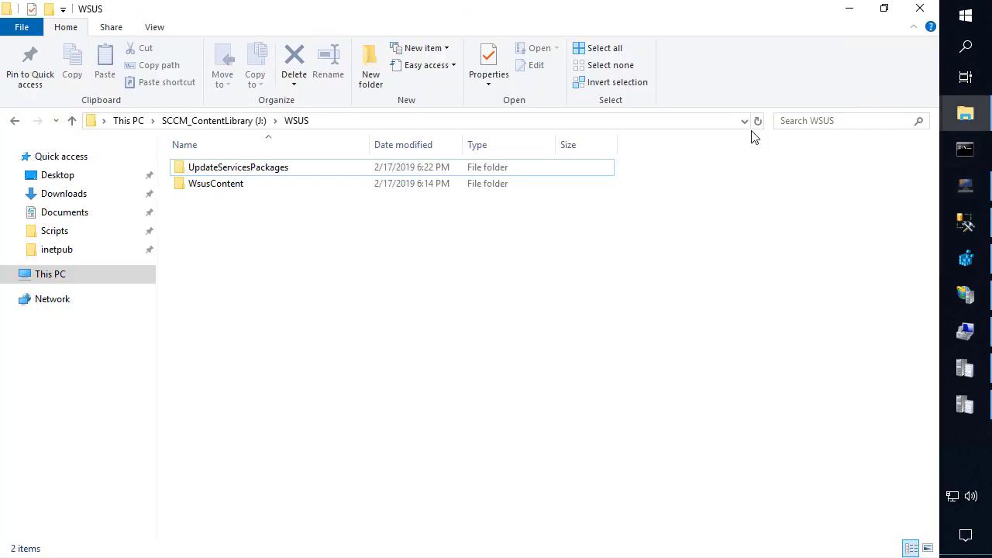
click(391, 122)
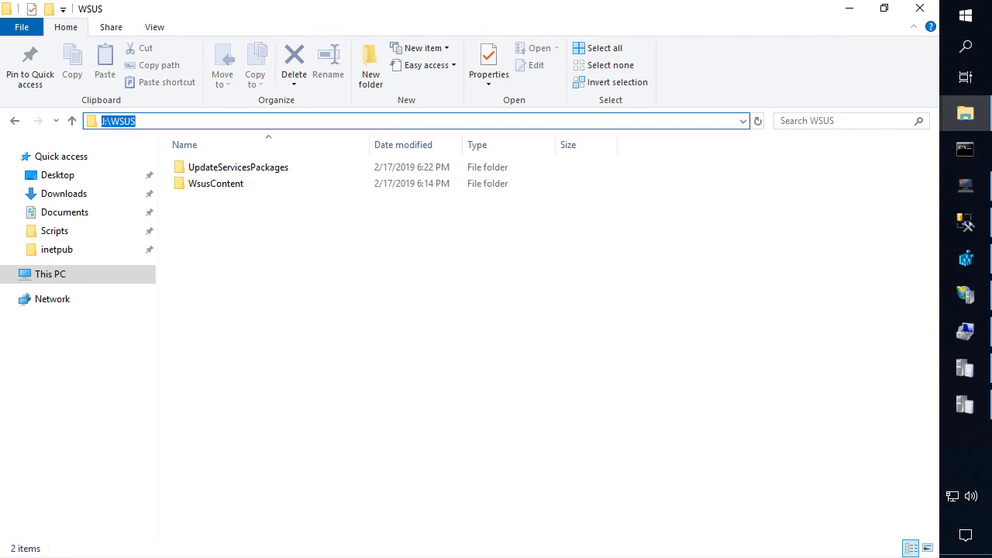
- Launch an elevated Command Prompt and change to C:\Program Files\Update Services\Tools
click(849, 8)
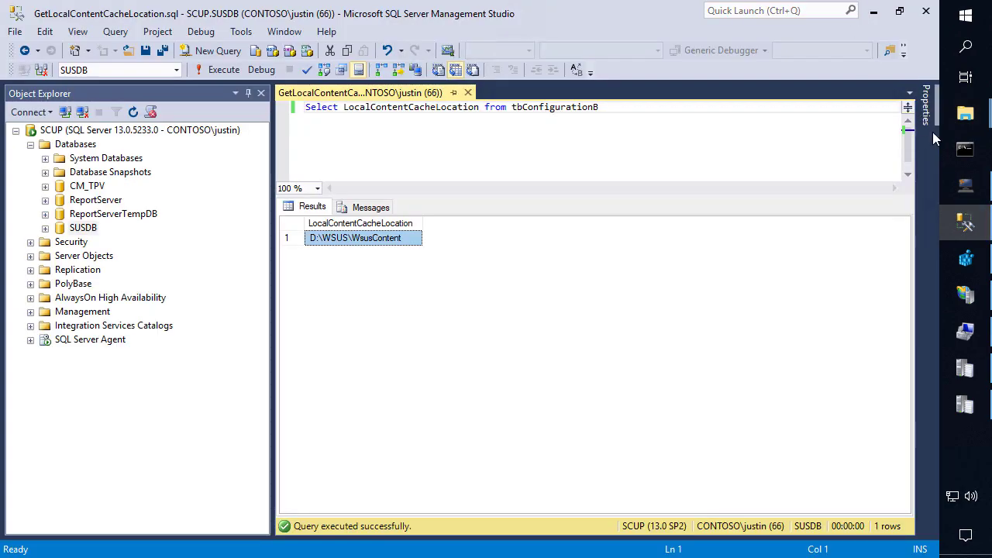
right_click(967, 159)
click(841, 153)
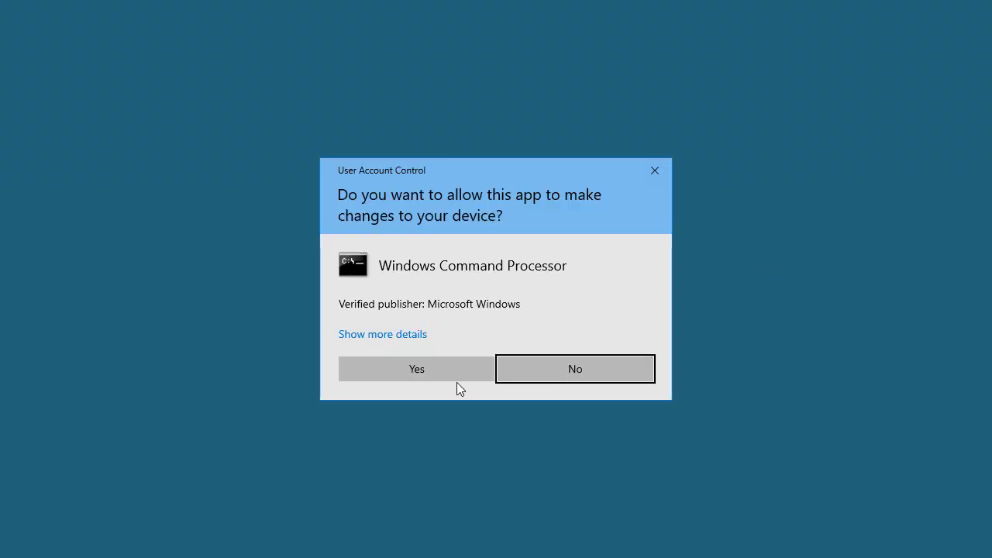
click(451, 376)
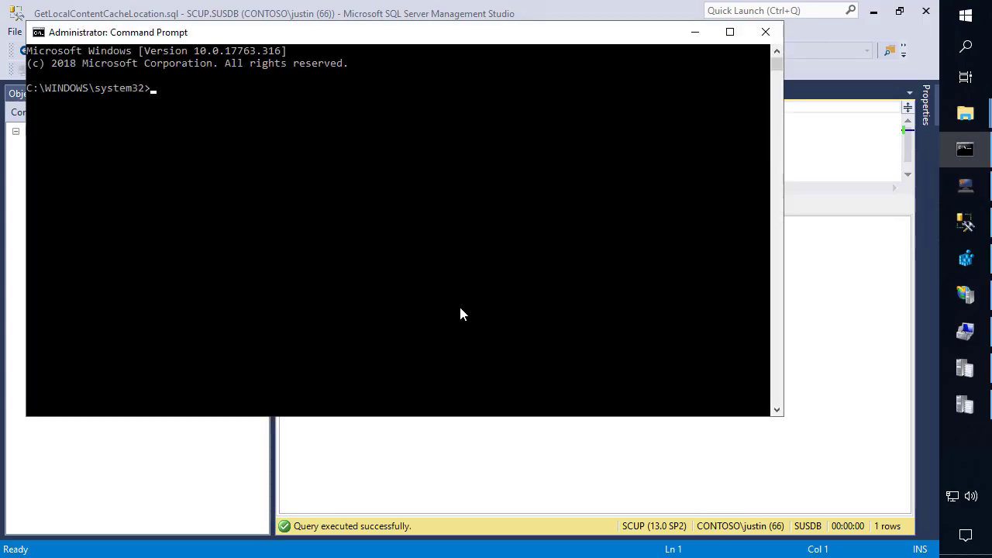
text(cd \)
key(Return)
text(cd pr)
key(Tab)
text(\up)
key(Tab)
text(\)
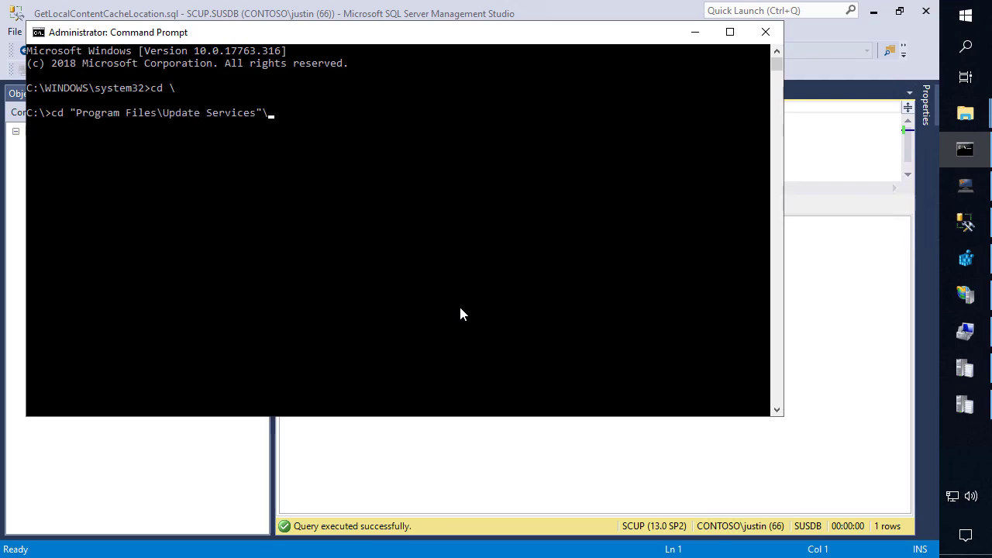
text(to)
key(Tab)
key(Return)
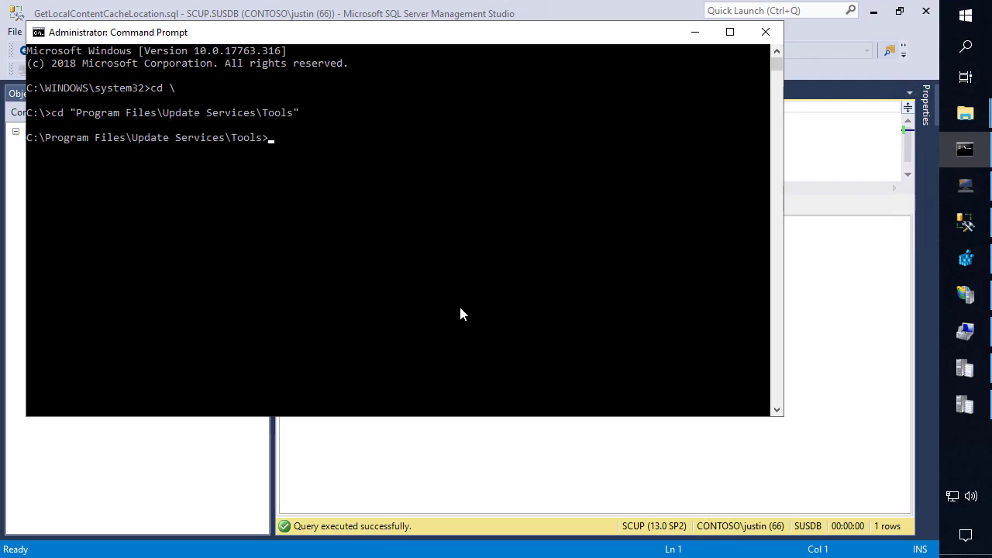
- Run 'WsusUtil.exe movecontent J:\WSUS -skipcopy c:\wsumove.log' to move the content location
text(wsus)
key(Tab)
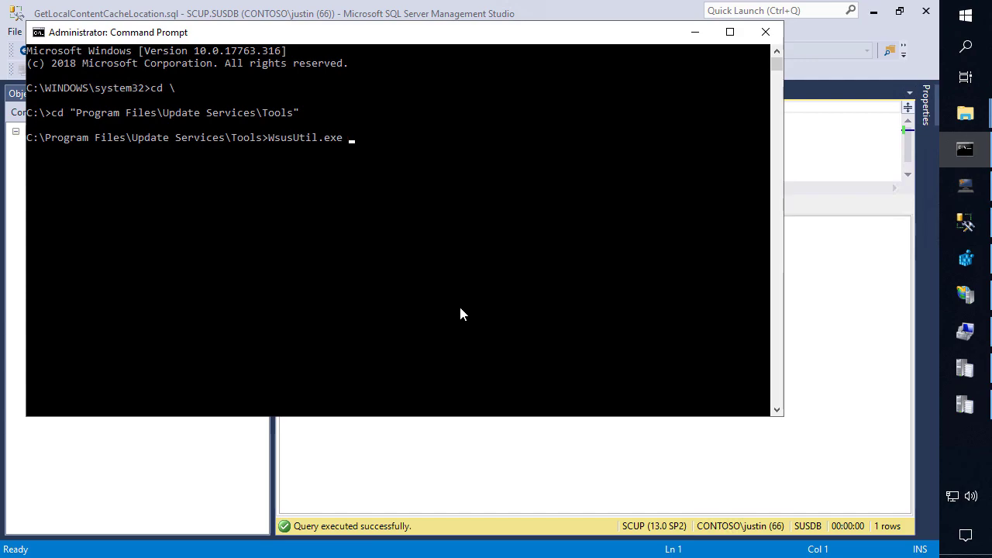
text(movecontent J:\WSUS)
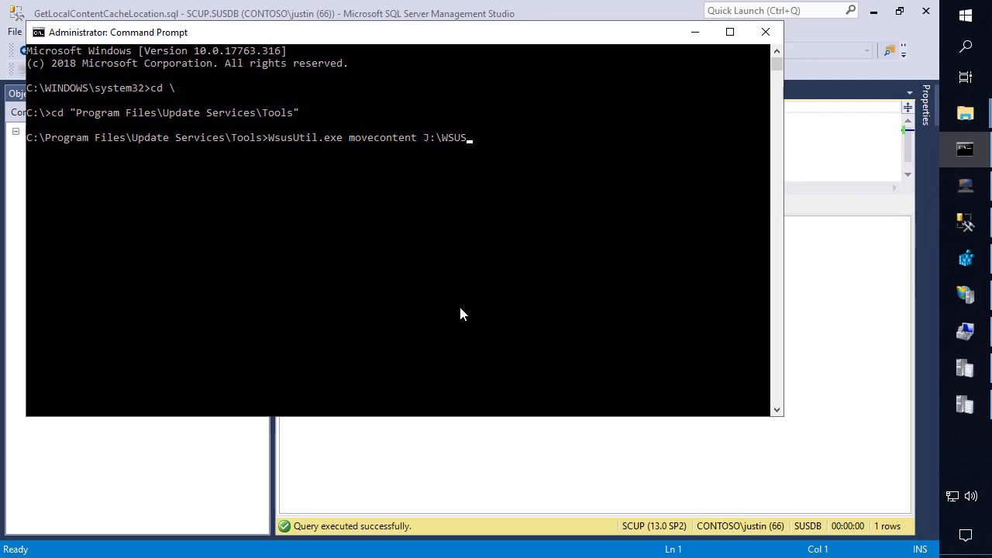
text( -skipcopy)
text(c:\wsumove.l)
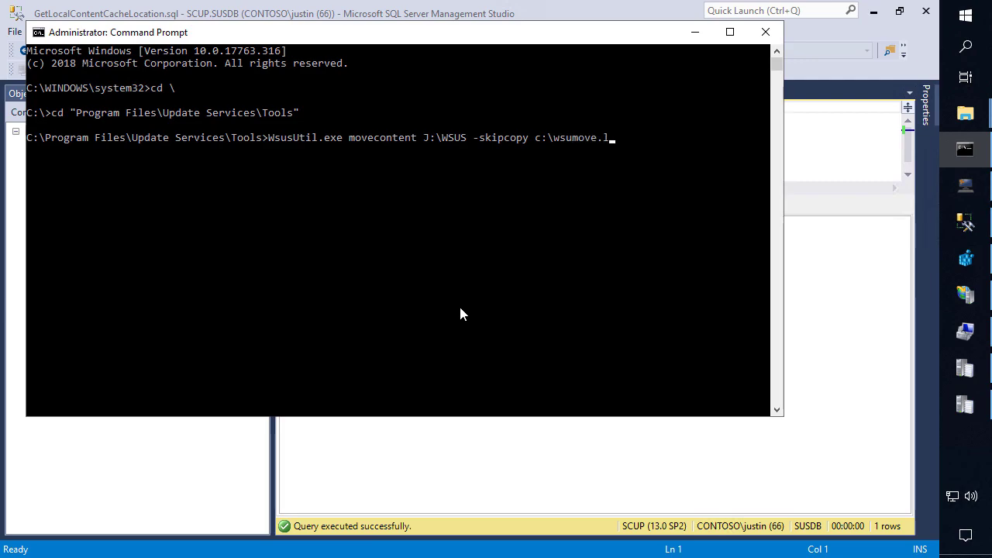
text(og)
key(Return)
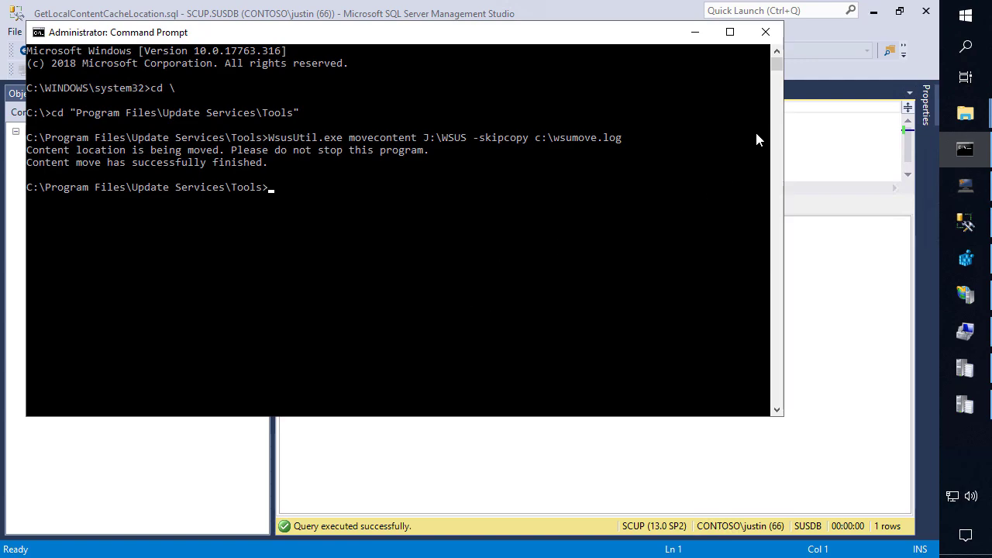
click(817, 135)
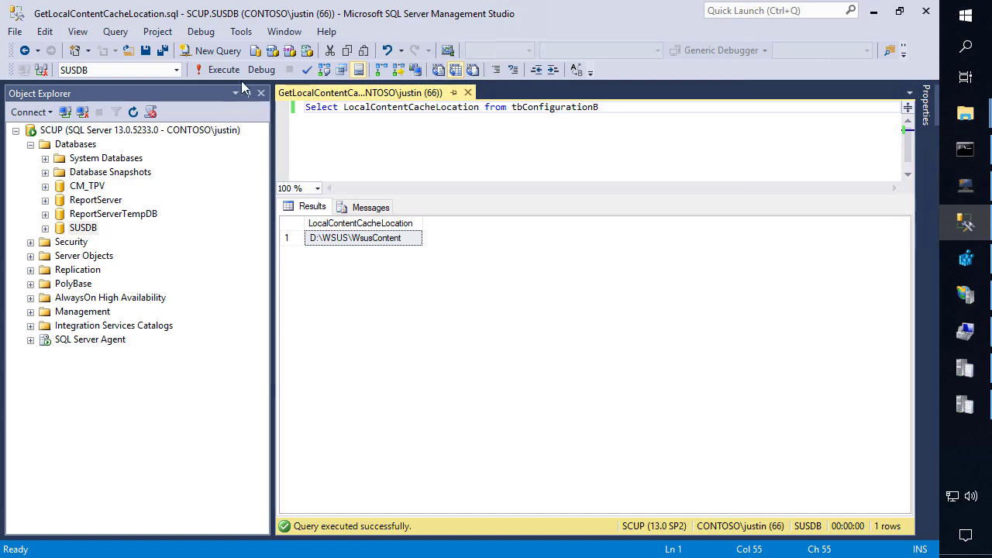
- Re-run the SUSDB query and confirm LocalContentCacheLocation now reads J:\WSUS\WsusContent\
click(219, 69)
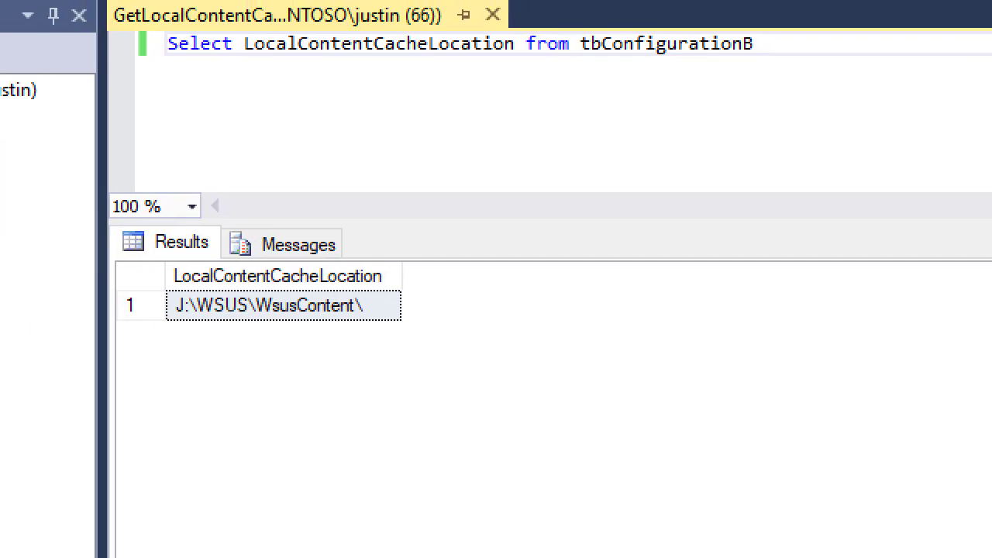
drag(141, 263, 446, 326)
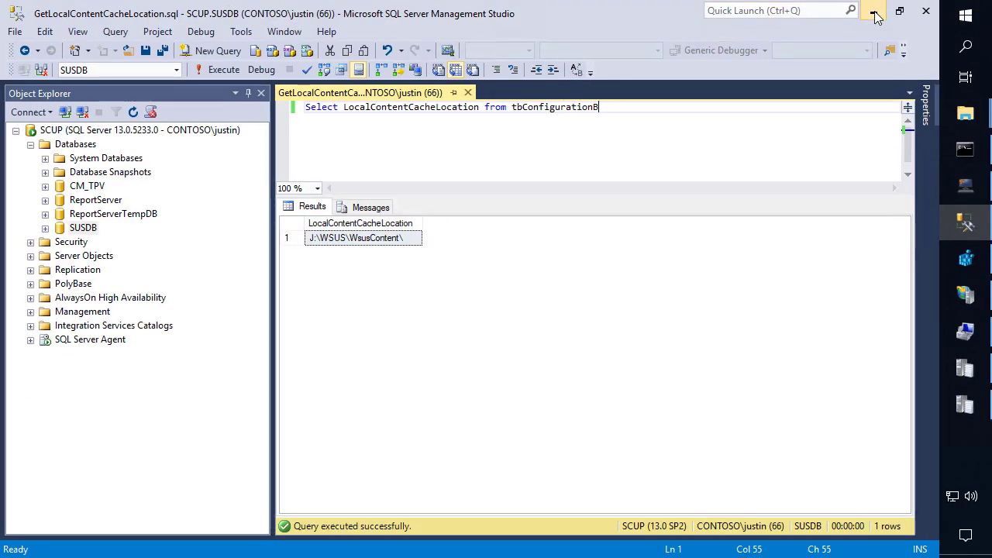
- Minimize SSMS, Command Prompt and CMTrace, then trigger Run Sync Now in Patch My PC Publishing Settings
click(876, 17)
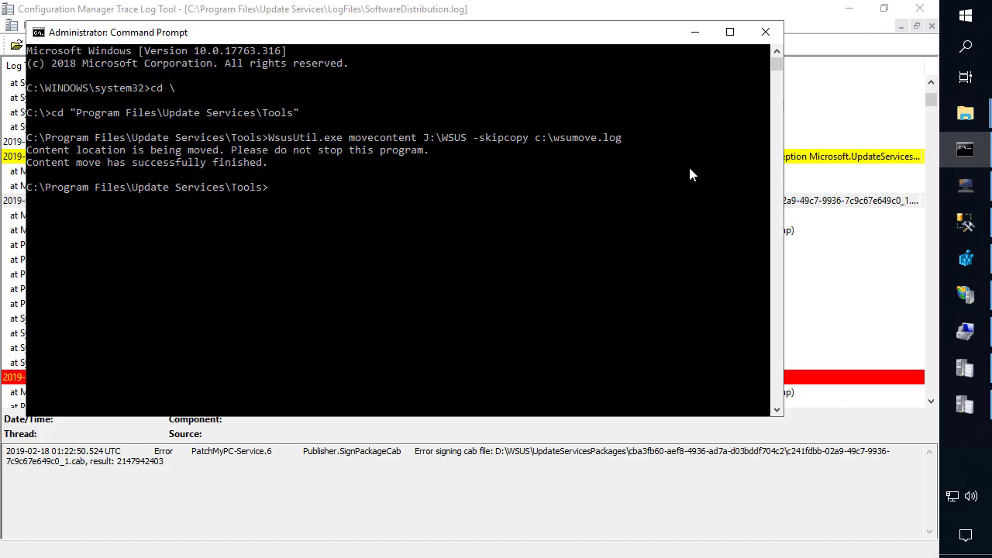
click(696, 31)
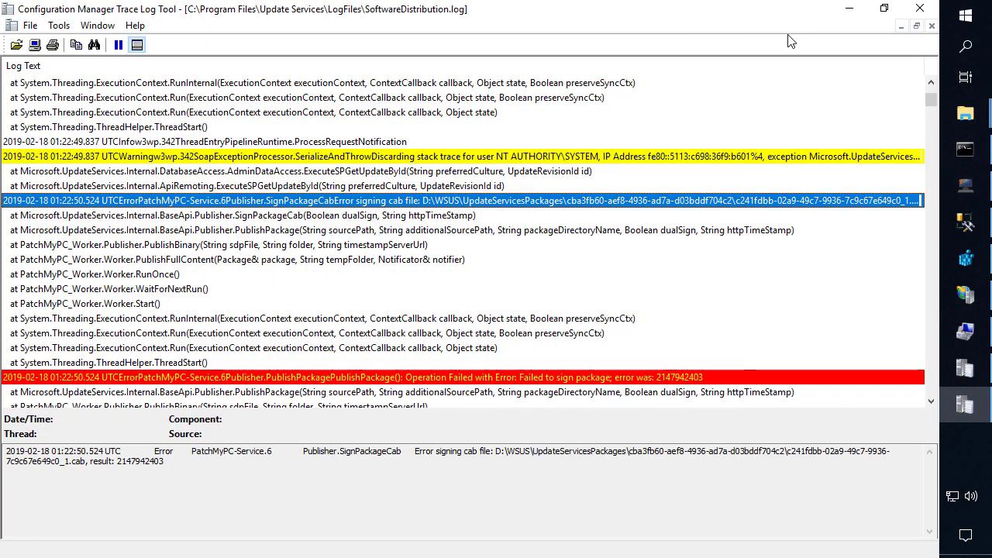
click(850, 8)
click(965, 185)
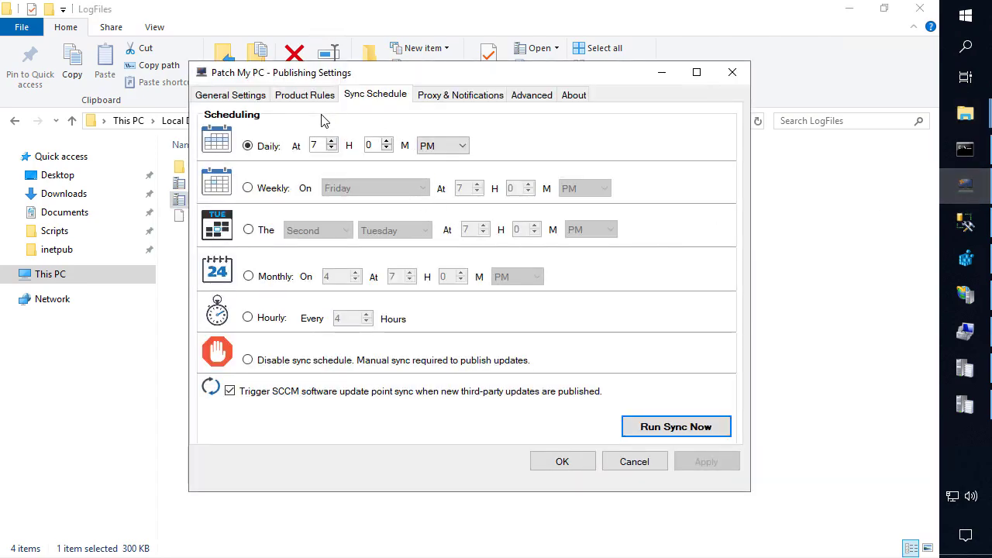
click(702, 428)
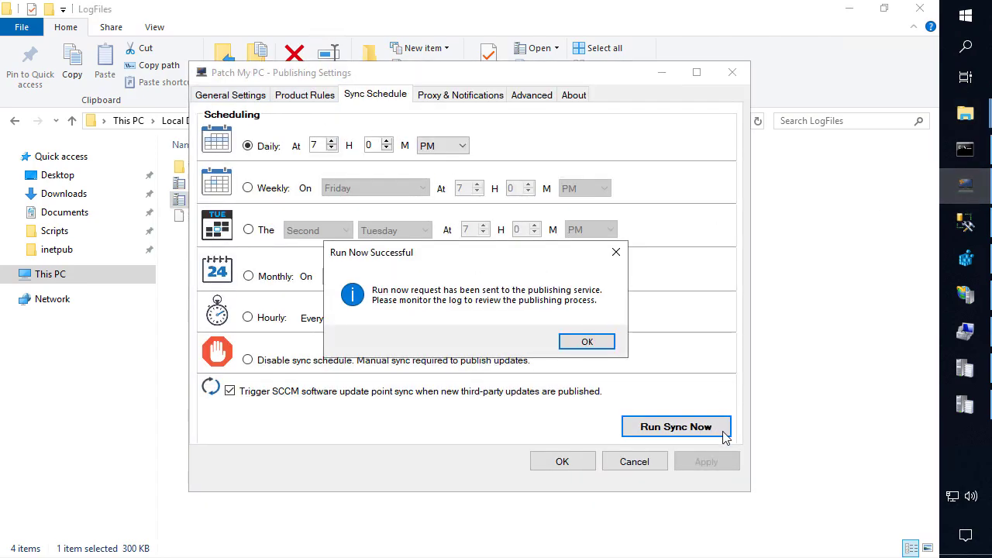
key(Return)
- Return to CMTrace to follow PatchMyPC.log as the two 7-Zip 18.06 updates publish
click(966, 369)
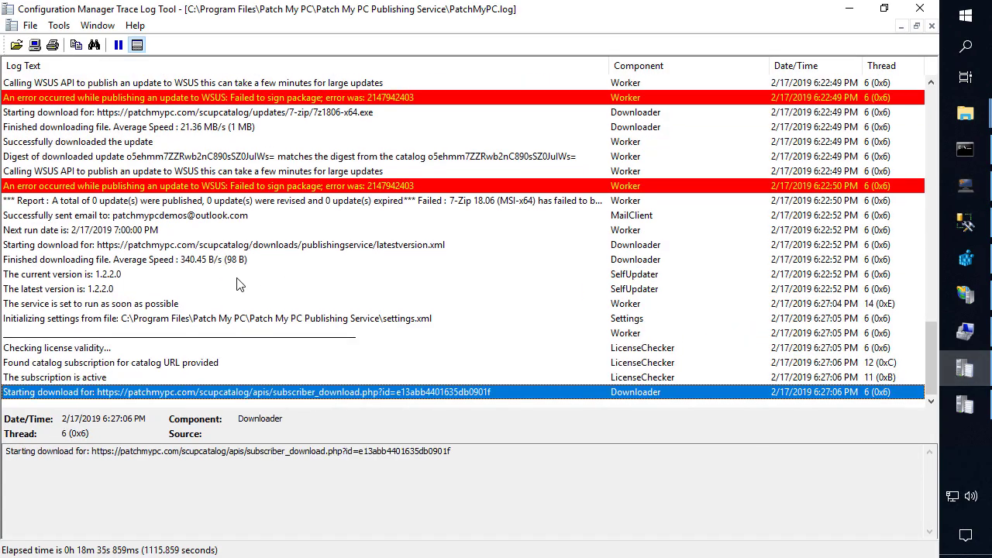